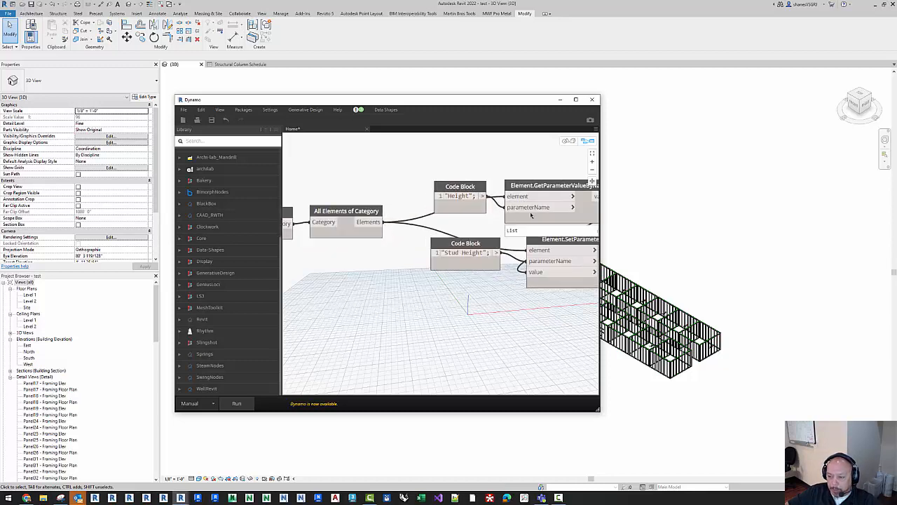
# Spread out the graph by moving the "Stud Height" code block and the Element.SetParameterByName node further below the "Height" nodes
pyautogui.scroll(-3, 436, 325)
pyautogui.moveTo(418, 309); pyautogui.dragTo(379, 267, button='middle')
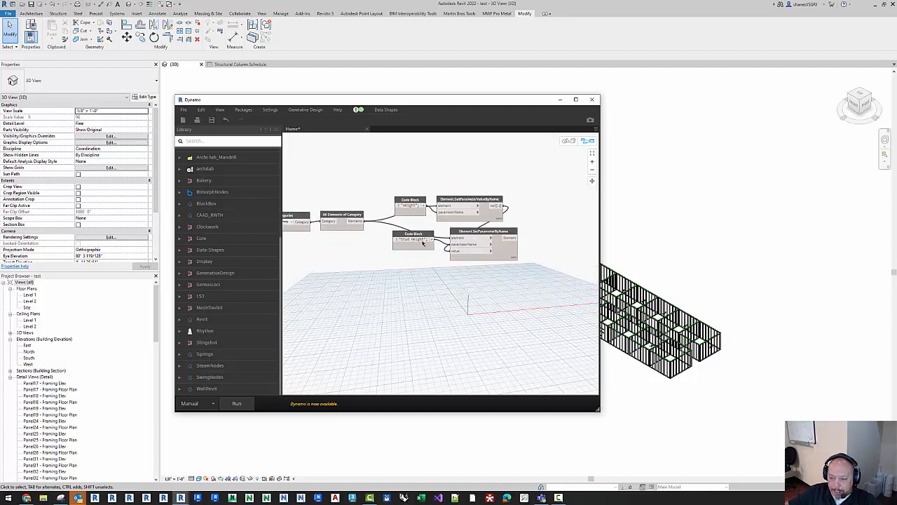
pyautogui.moveTo(419, 243); pyautogui.dragTo(424, 289)
pyautogui.moveTo(487, 233); pyautogui.dragTo(524, 278)
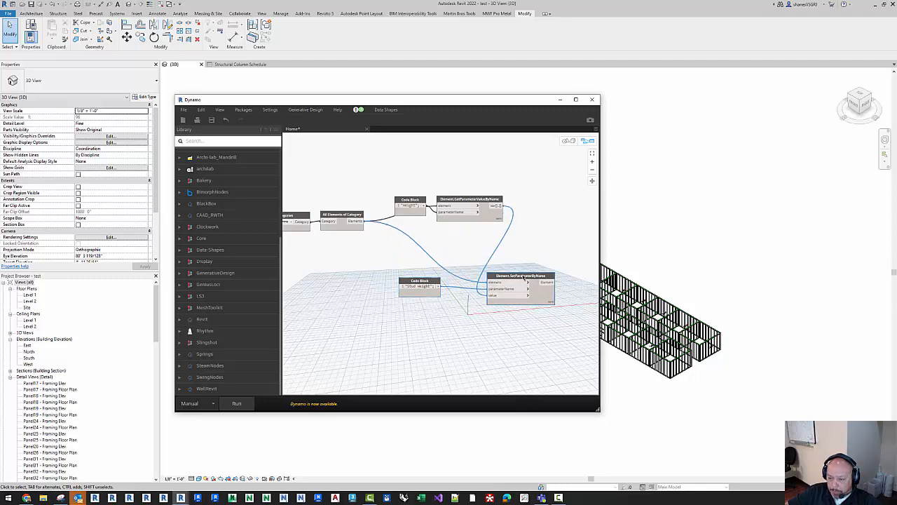
# Move the Dynamo window aside and inspect the instance properties of one stud in the Revit 3D view
pyautogui.click(694, 207)
pyautogui.moveTo(510, 103); pyautogui.dragTo(1, 113)
pyautogui.moveTo(293, 275); pyautogui.dragTo(459, 315, button='middle')
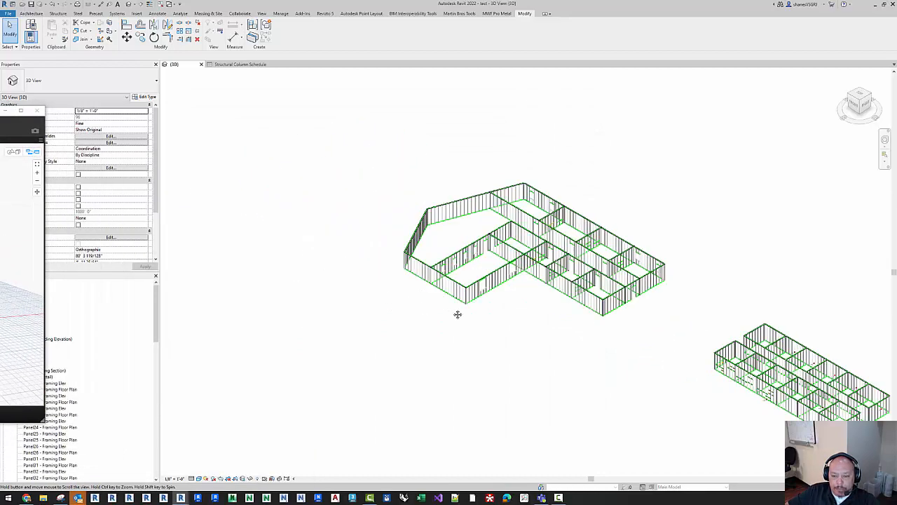
pyautogui.scroll(6, 467, 252)
pyautogui.click(466, 252)
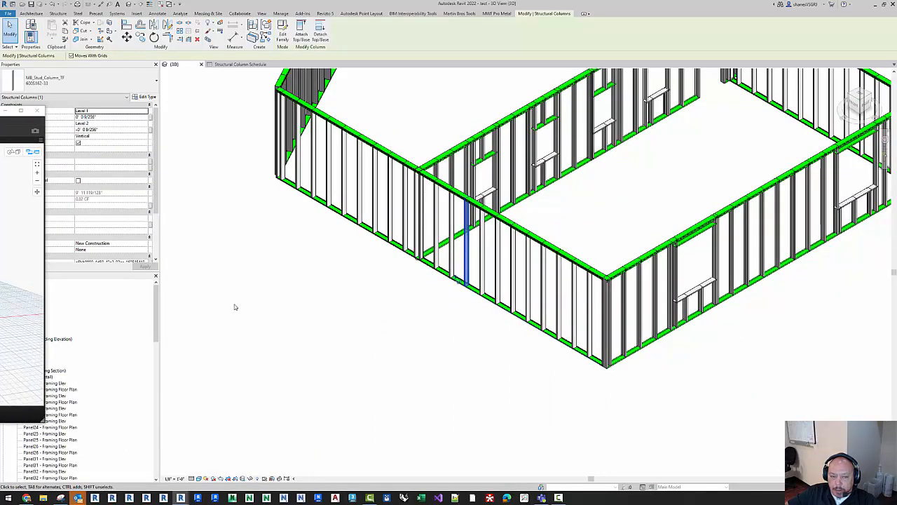
pyautogui.moveTo(237, 307); pyautogui.dragTo(413, 311, button='middle')
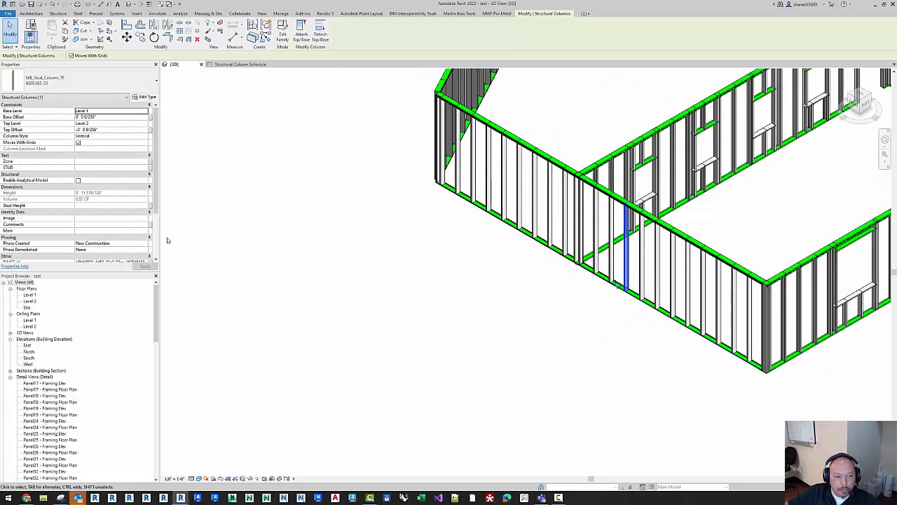
pyautogui.scroll(-3, 109, 196)
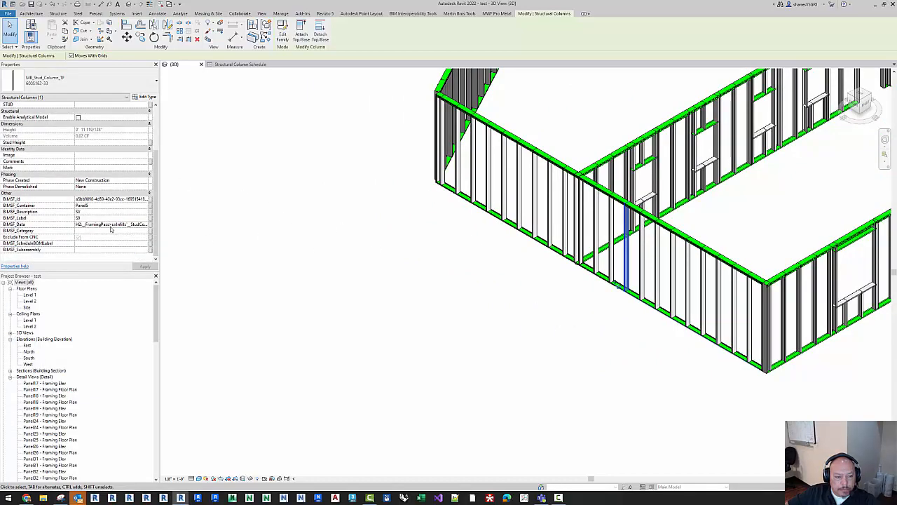
pyautogui.scroll(4, 110, 229)
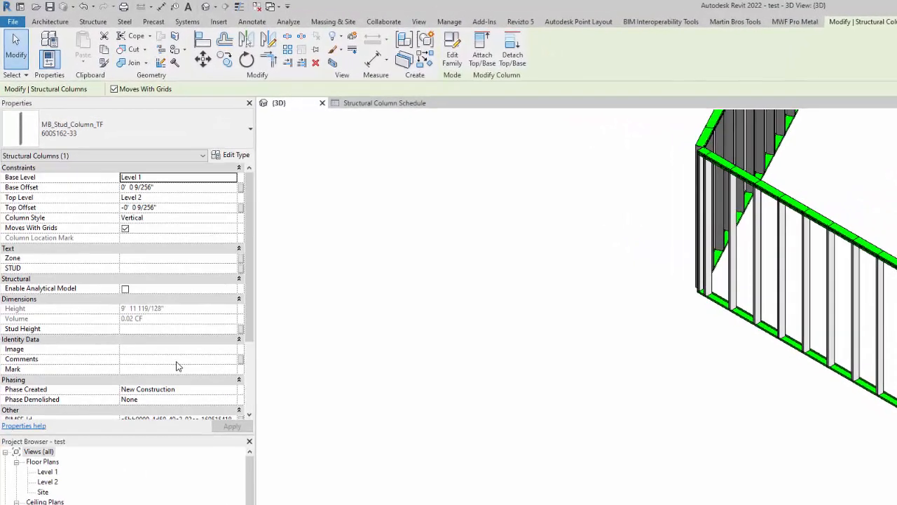
pyautogui.click(421, 286)
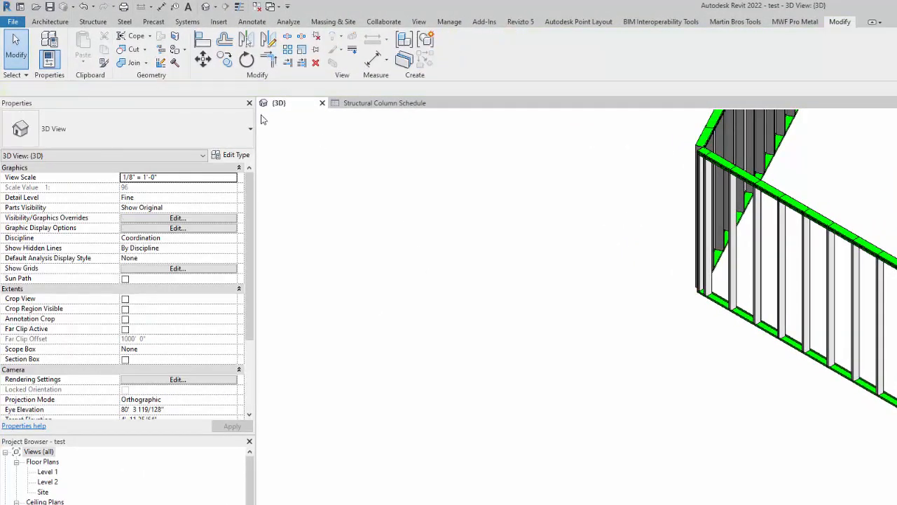
# Examine the Stud Height project parameter's type and assigned categories, leaving its settings as they are
pyautogui.click(783, 266)
pyautogui.click(450, 21)
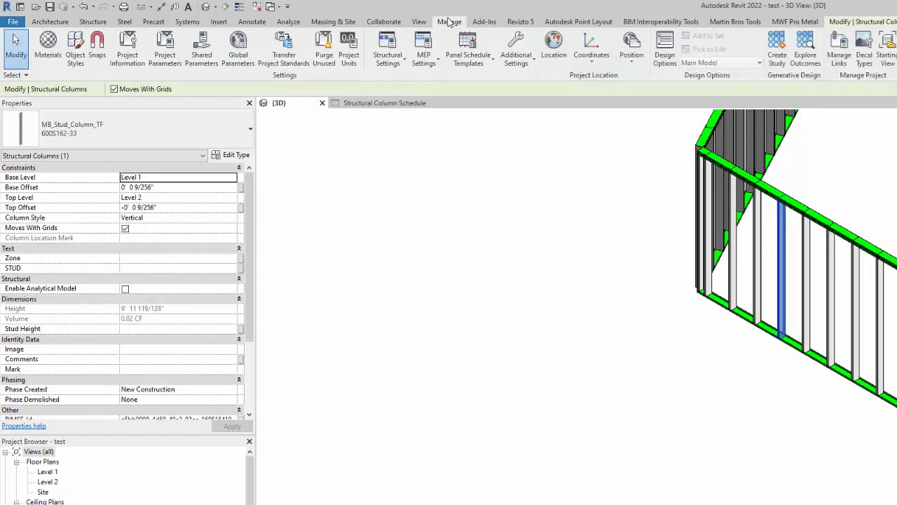
pyautogui.click(164, 53)
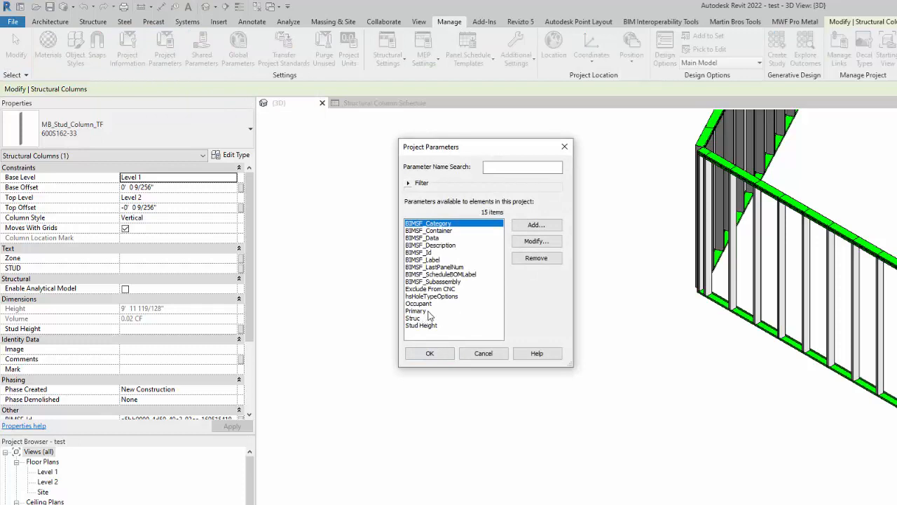
pyautogui.click(432, 325)
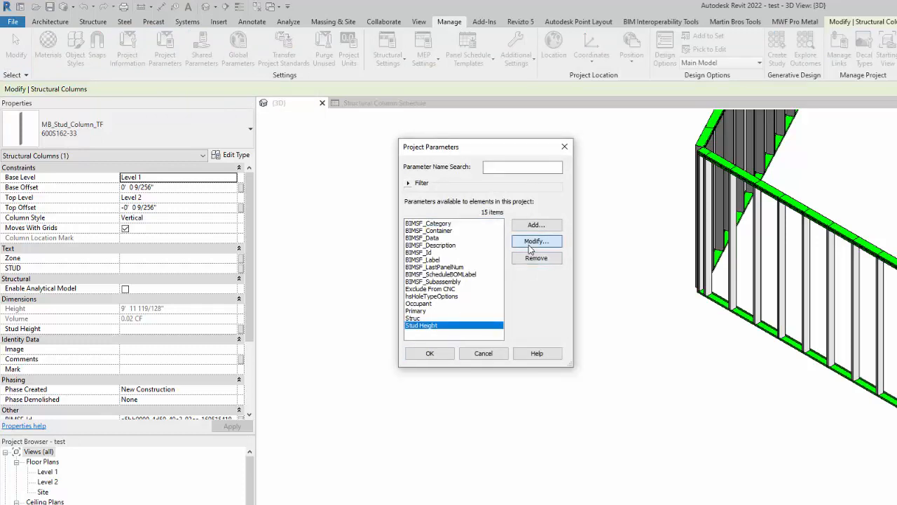
pyautogui.click(536, 240)
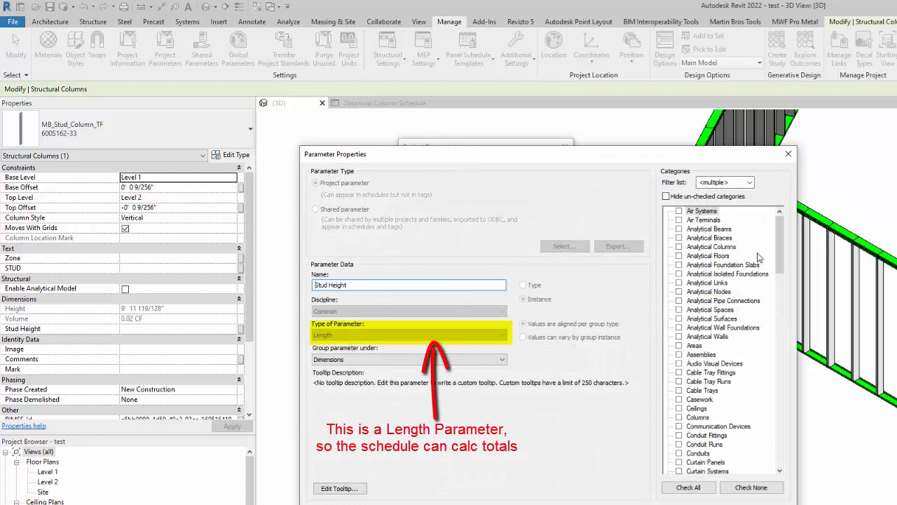
pyautogui.moveTo(780, 238); pyautogui.dragTo(788, 436)
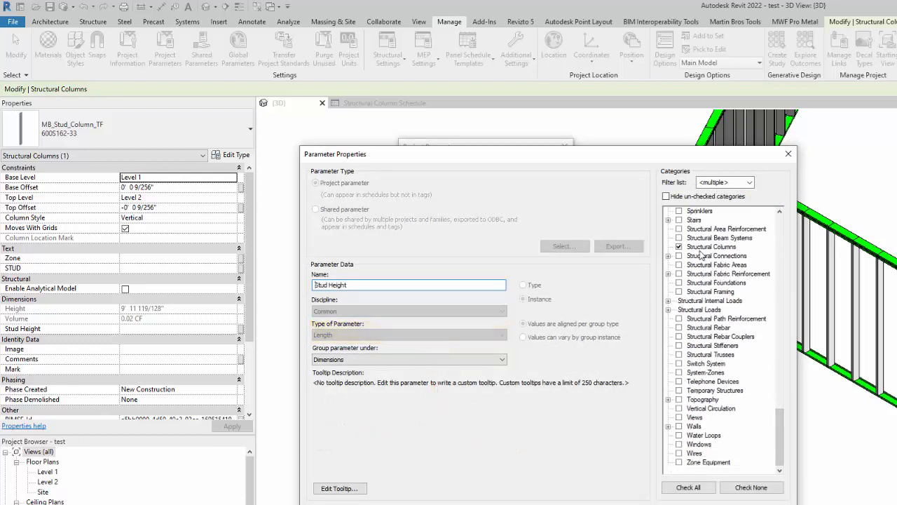
pyautogui.click(753, 504)
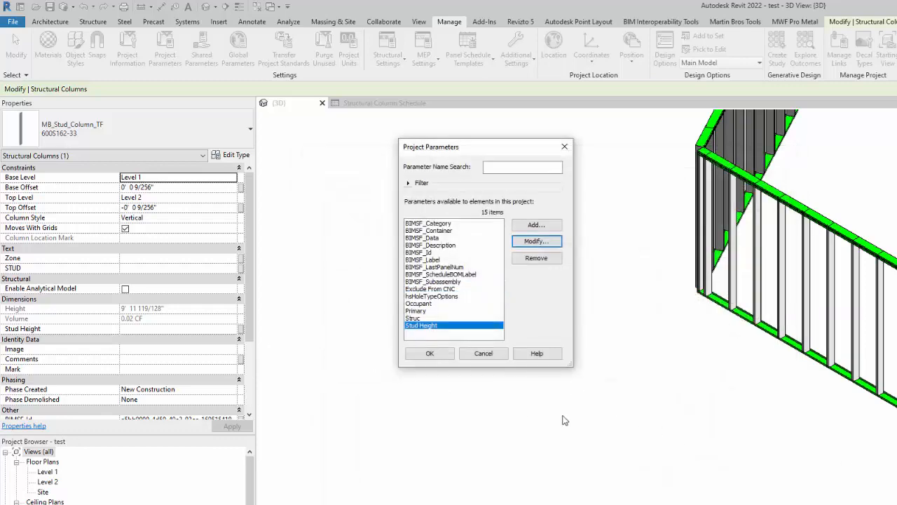
pyautogui.click(477, 354)
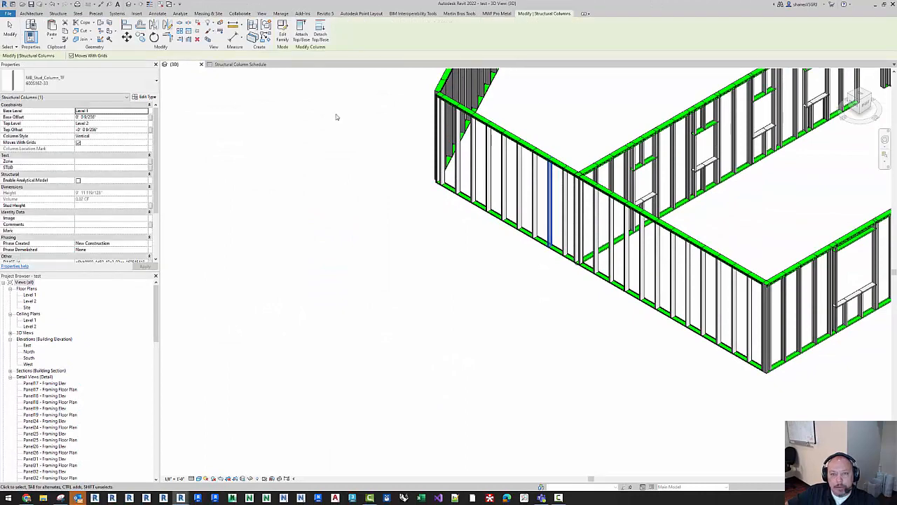
# Open the stud column family to examine its Height dimension and reporting parameter in the family types, and close the family
pyautogui.click(282, 31)
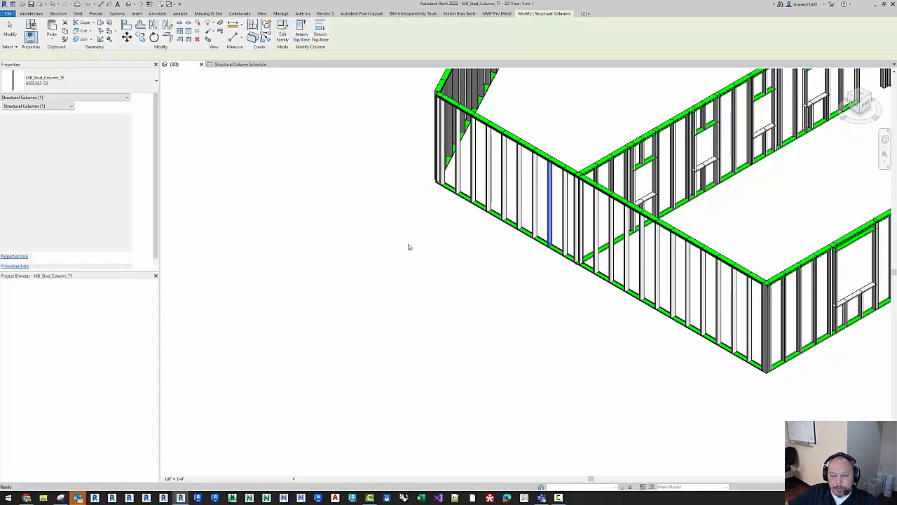
pyautogui.click(429, 271)
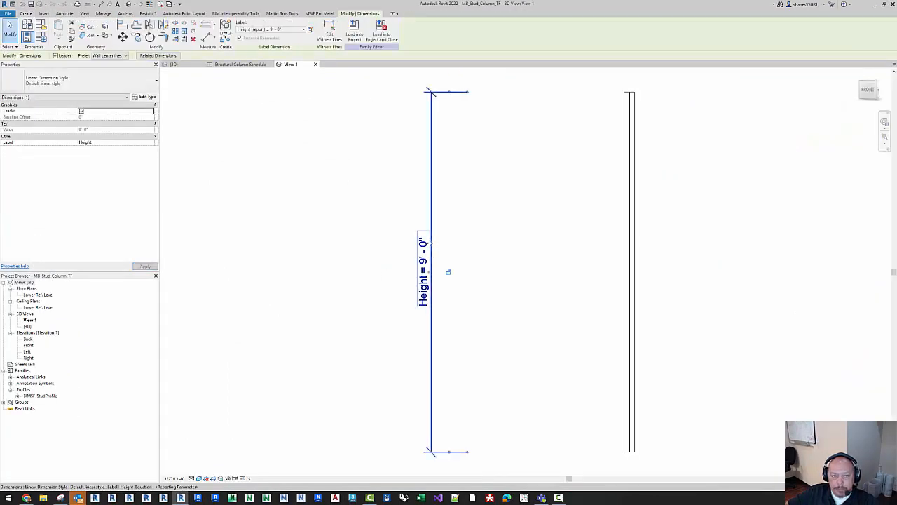
pyautogui.click(41, 39)
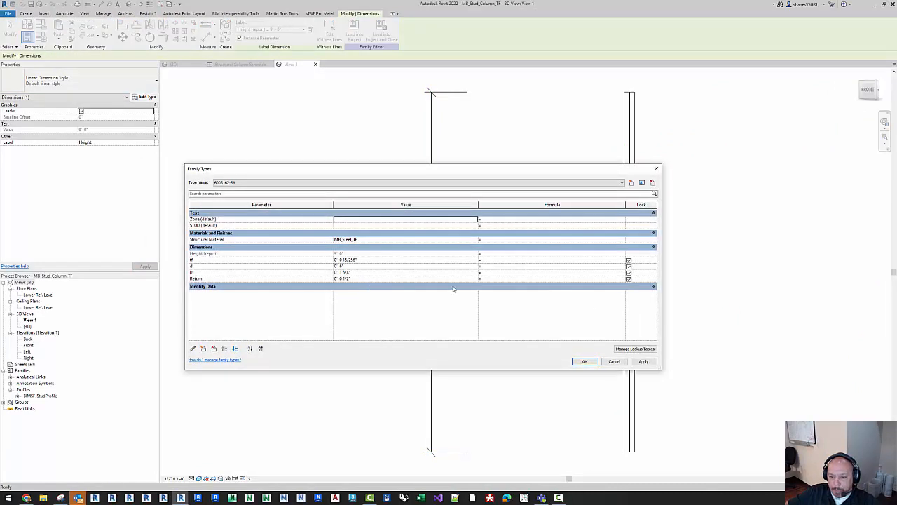
pyautogui.click(205, 254)
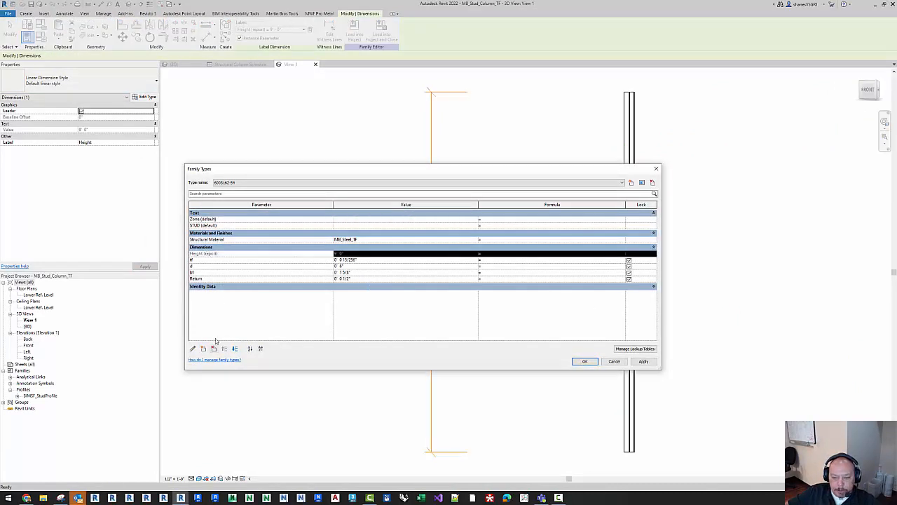
pyautogui.click(614, 361)
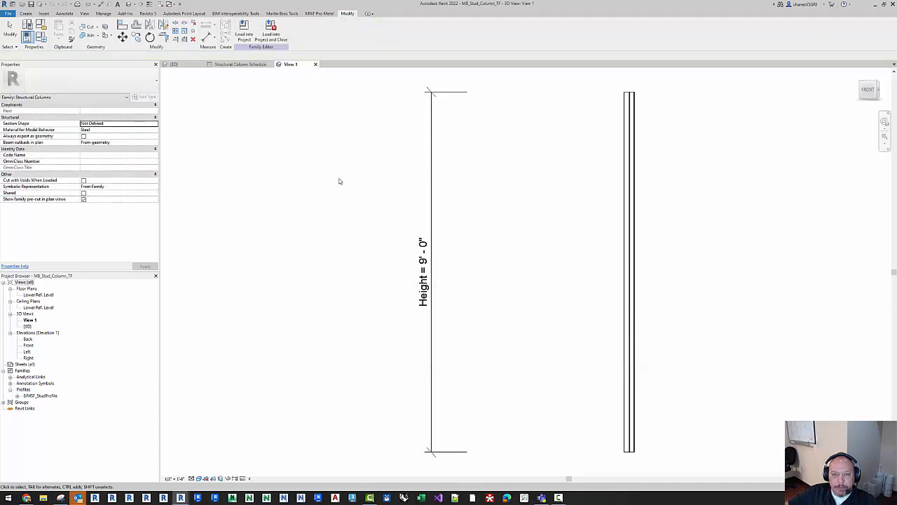
pyautogui.click(315, 65)
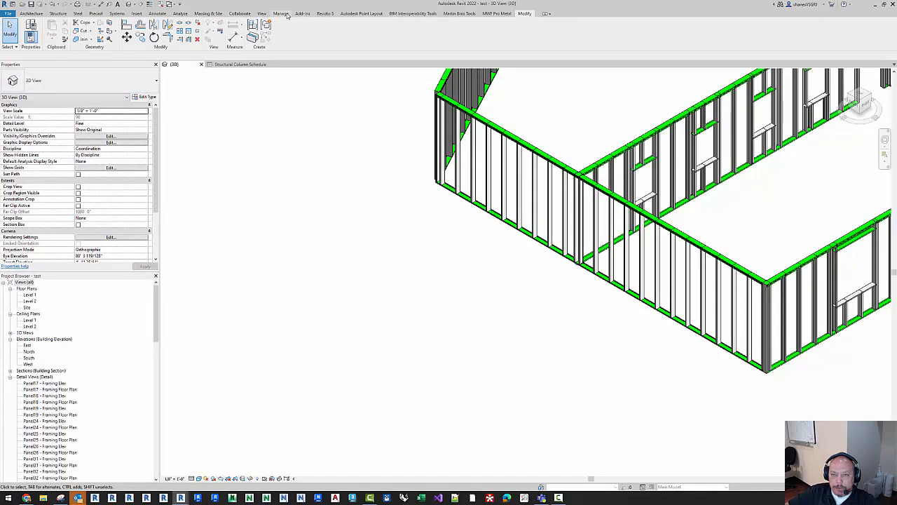
# Create a new building component schedule for the Structural Columns category
pyautogui.click(262, 13)
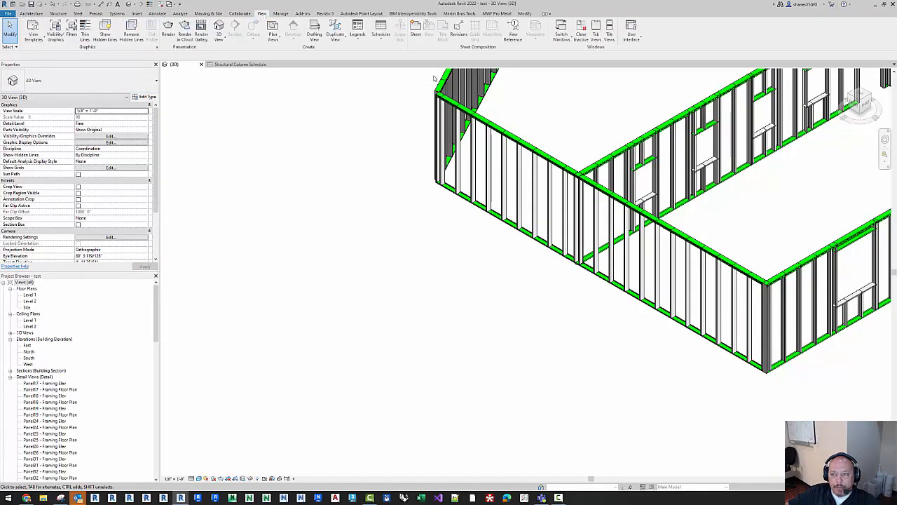
pyautogui.click(381, 36)
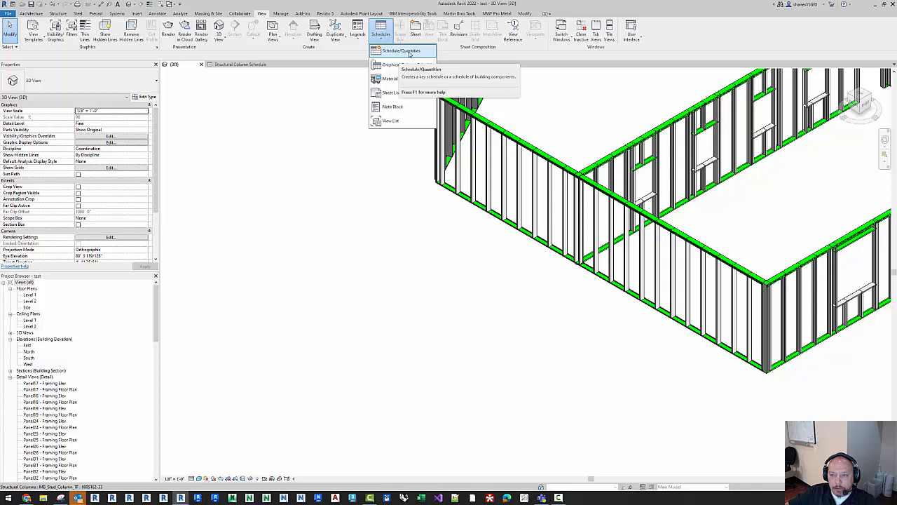
pyautogui.click(409, 52)
pyautogui.click(405, 244)
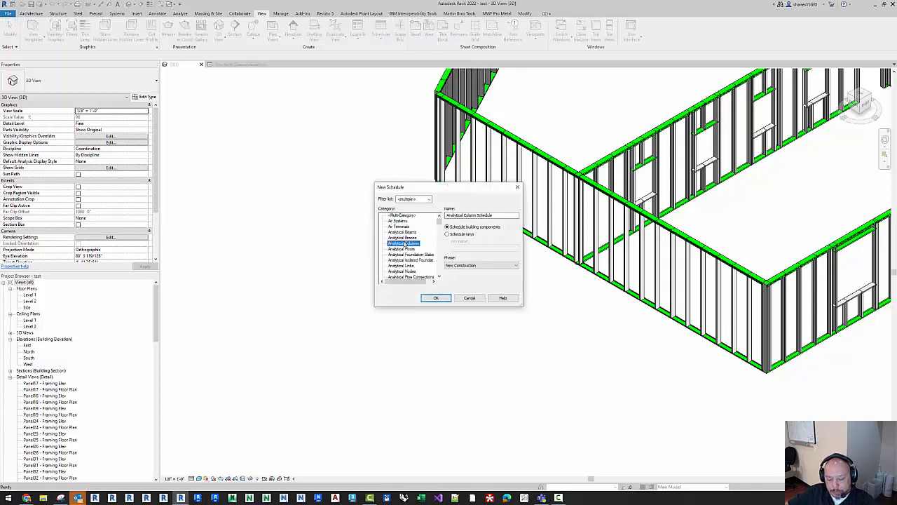
pyautogui.write('str')
pyautogui.scroll(-2, 411, 258)
pyautogui.click(405, 248)
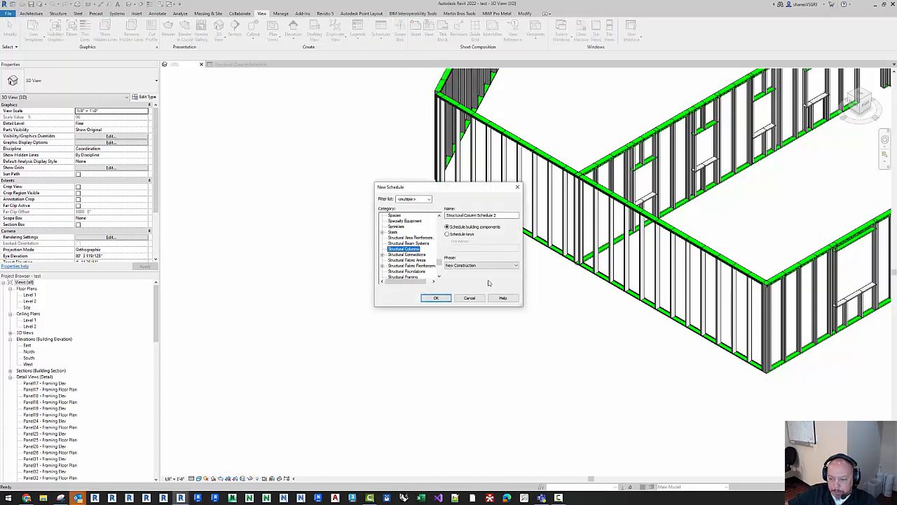
pyautogui.click(435, 298)
# Add the Type field to the structural column schedule
pyautogui.click(341, 269)
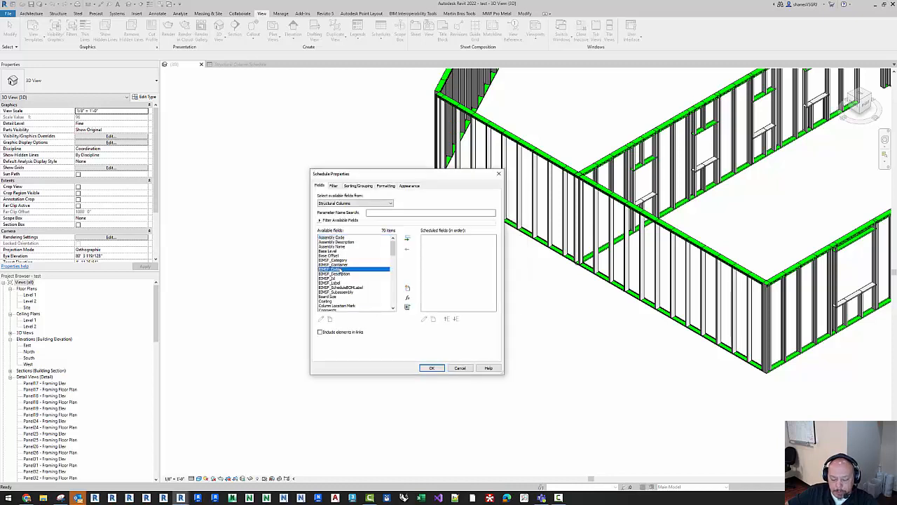
pyautogui.write('f')
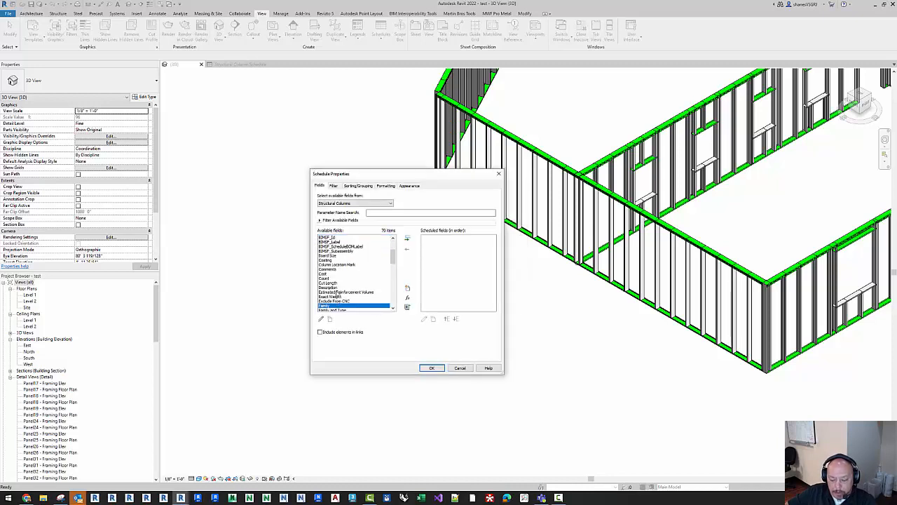
pyautogui.scroll(-3, 337, 292)
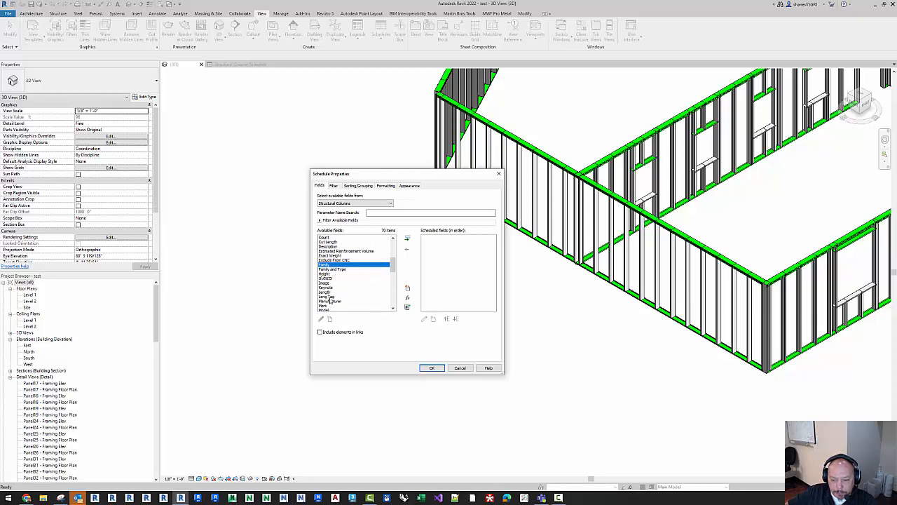
pyautogui.scroll(-4, 330, 300)
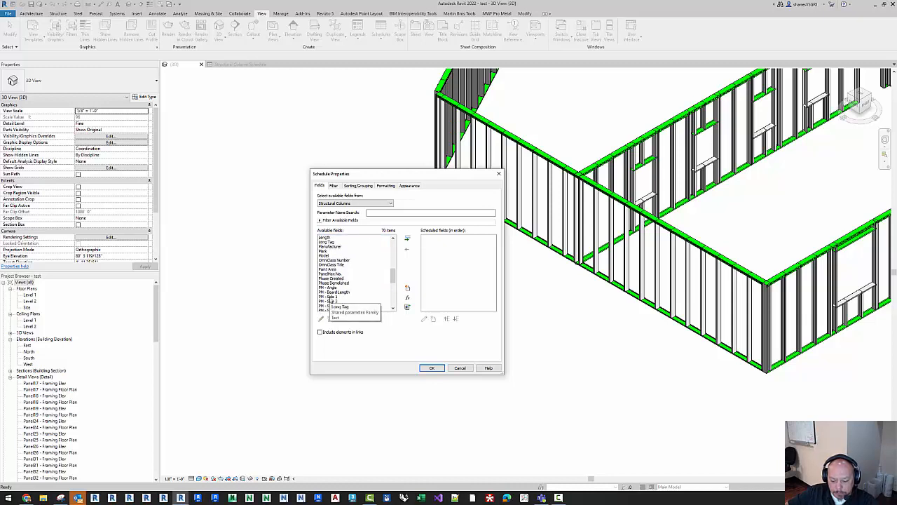
pyautogui.press('t')
pyautogui.scroll(-4, 328, 284)
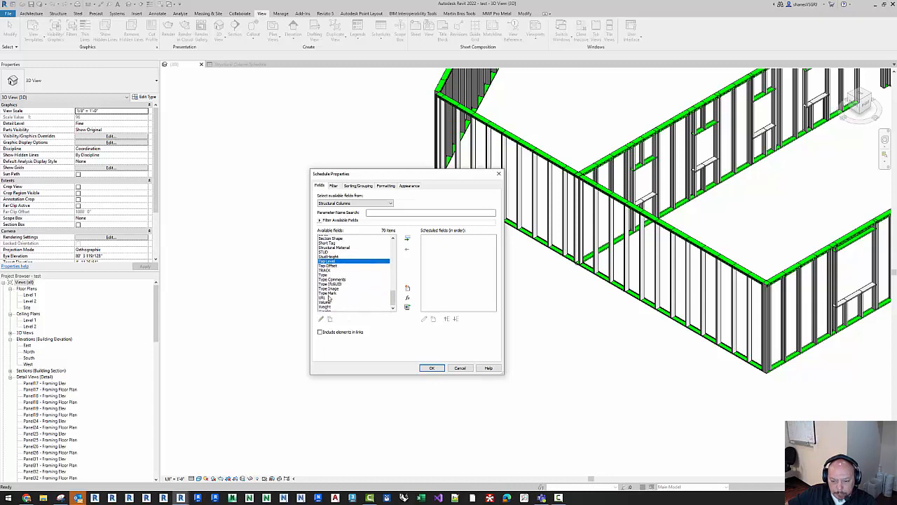
pyautogui.click(361, 264)
pyautogui.click(407, 240)
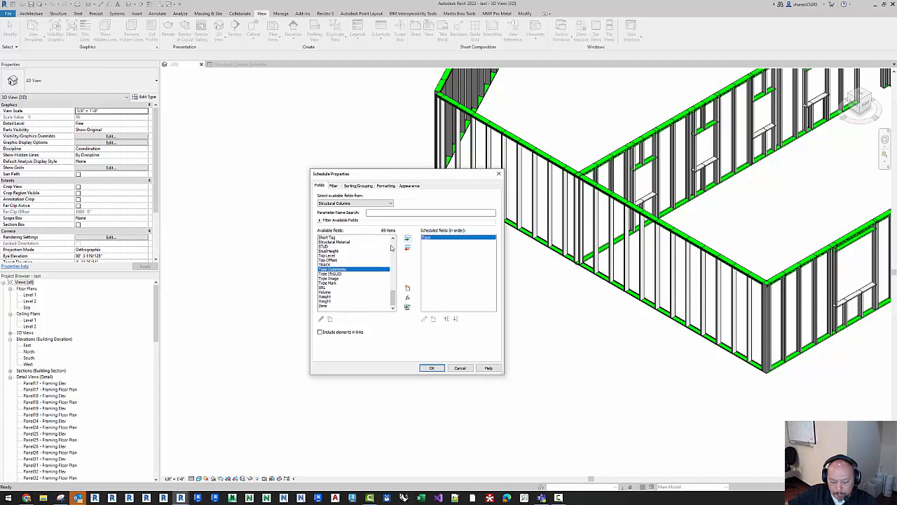
# Add the Count field to the schedule after Type
pyautogui.press('c')
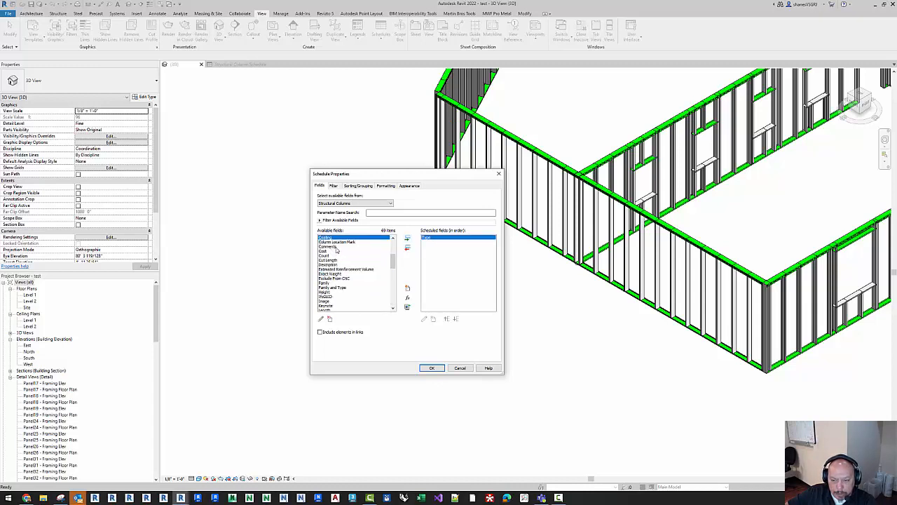
pyautogui.click(328, 255)
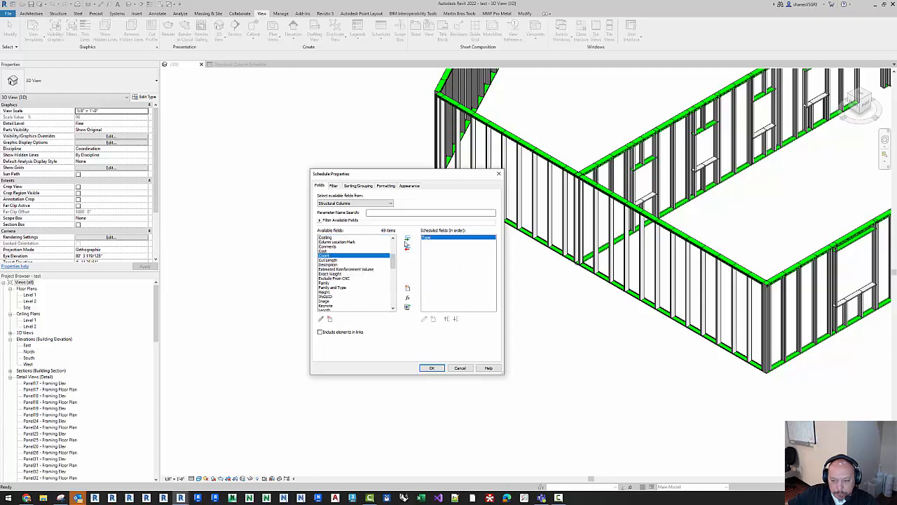
pyautogui.click(407, 239)
pyautogui.scroll(-5, 333, 281)
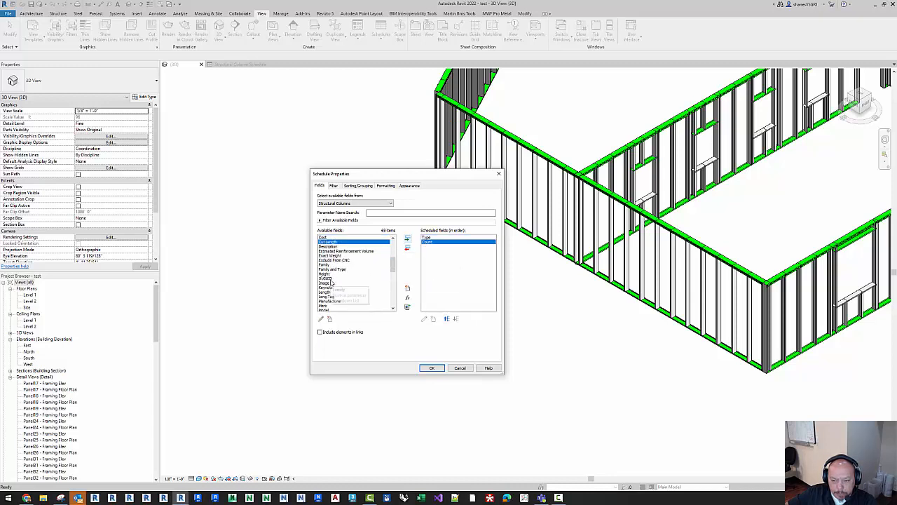
pyautogui.scroll(5, 337, 278)
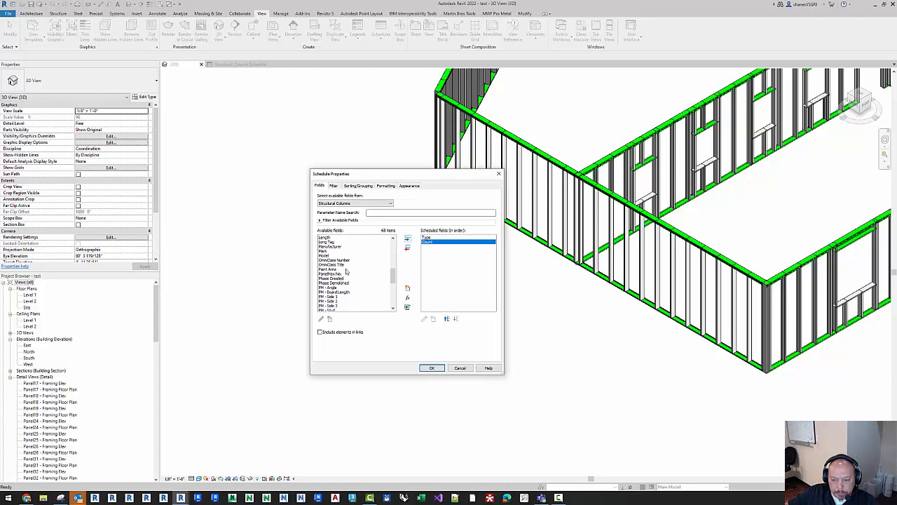
# Add the Height field after Count and create the structural column schedule
pyautogui.scroll(1, 347, 268)
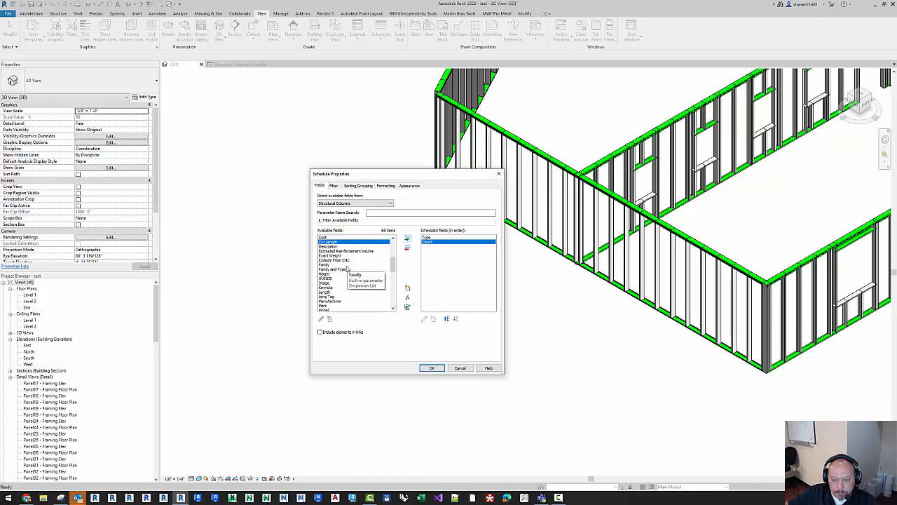
pyautogui.click(325, 273)
pyautogui.click(407, 239)
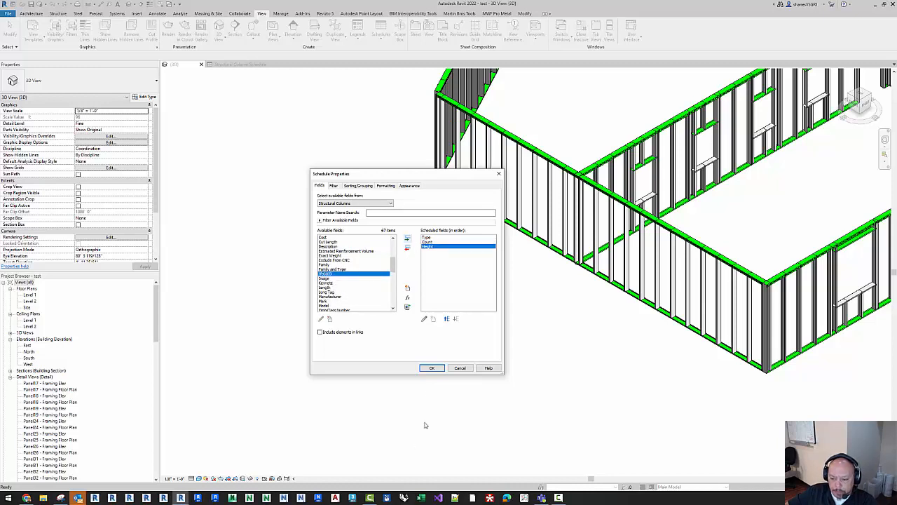
pyautogui.click(431, 369)
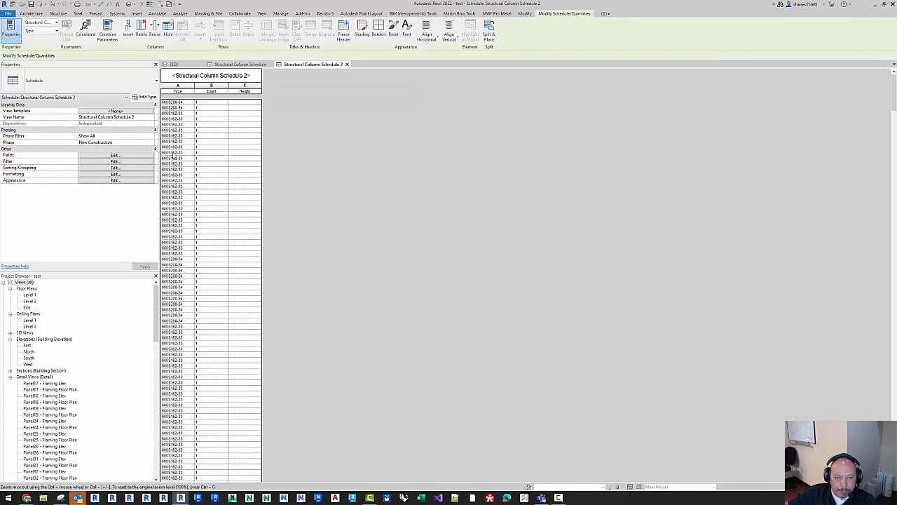
# Set the schedule's primary sorting to Height in ascending order
pyautogui.click(116, 162)
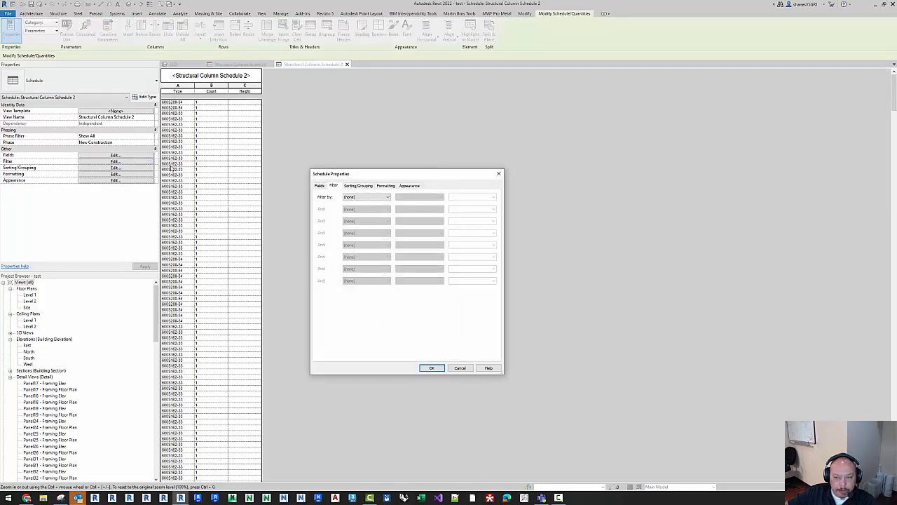
pyautogui.click(367, 187)
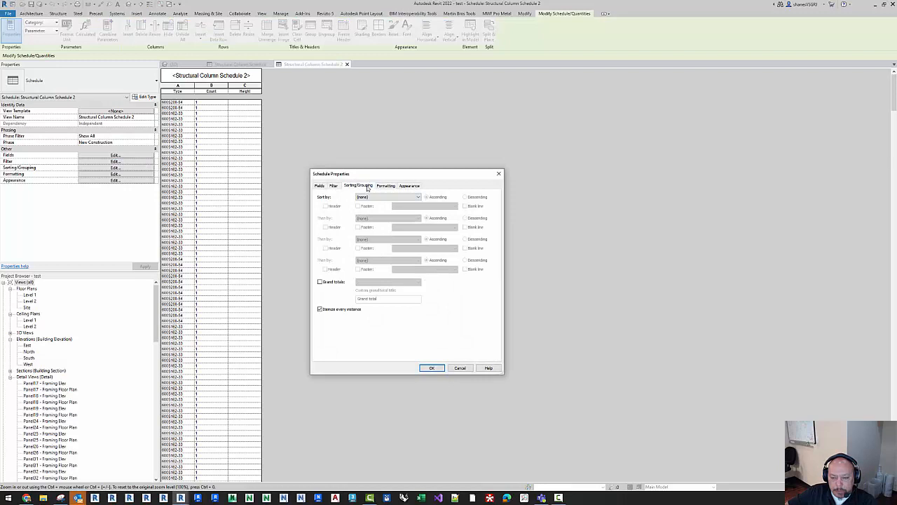
pyautogui.click(334, 186)
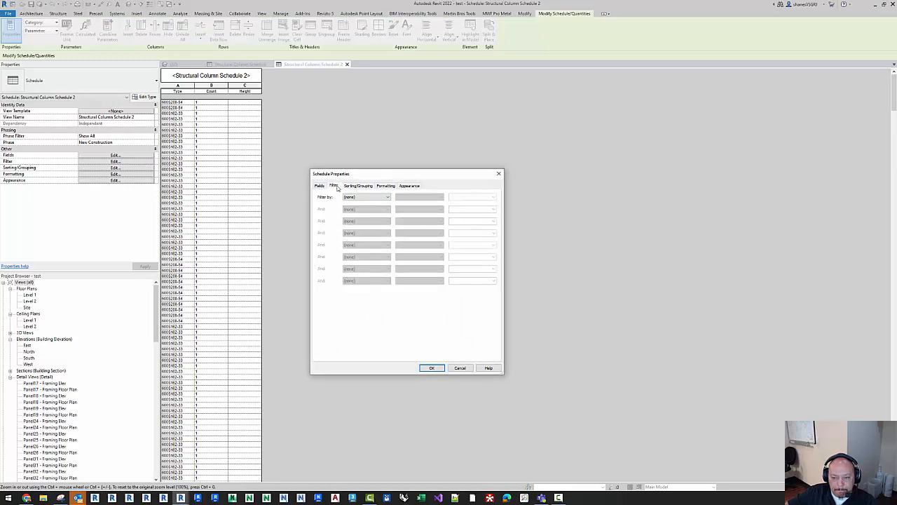
pyautogui.click(357, 186)
pyautogui.click(417, 197)
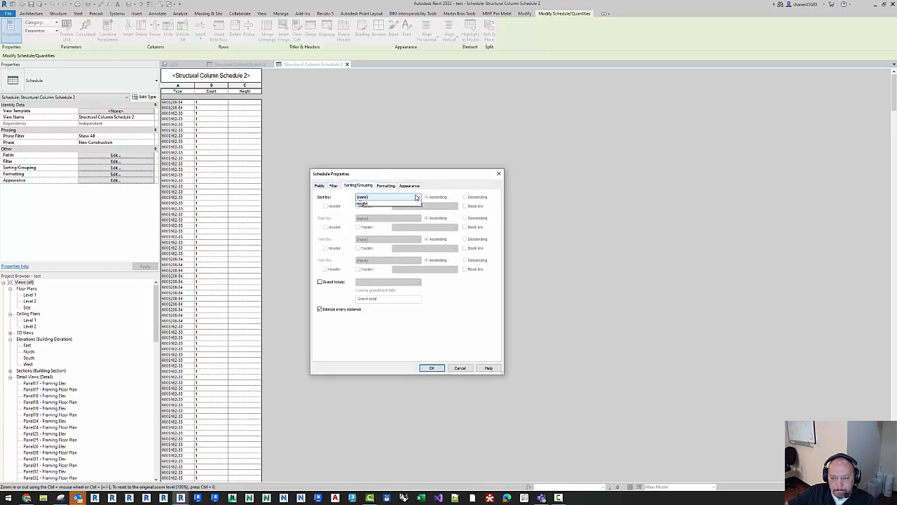
pyautogui.click(393, 212)
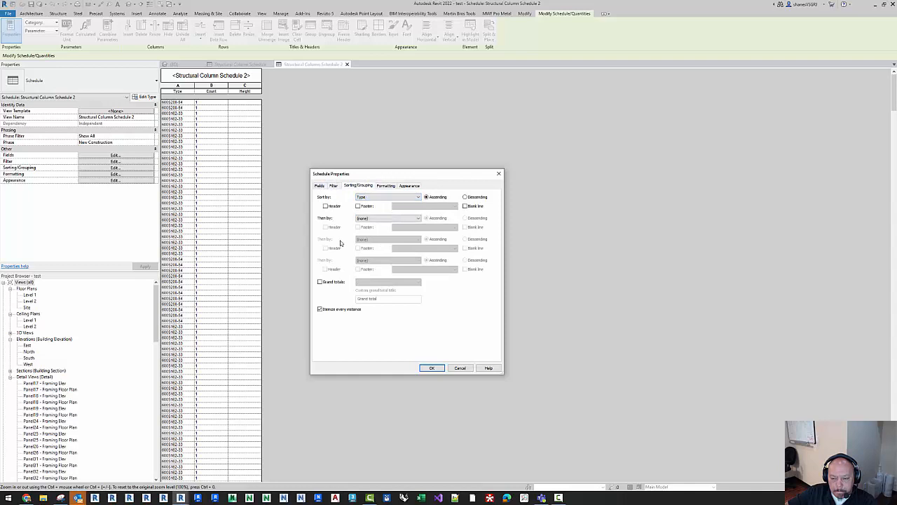
pyautogui.click(418, 197)
pyautogui.click(381, 212)
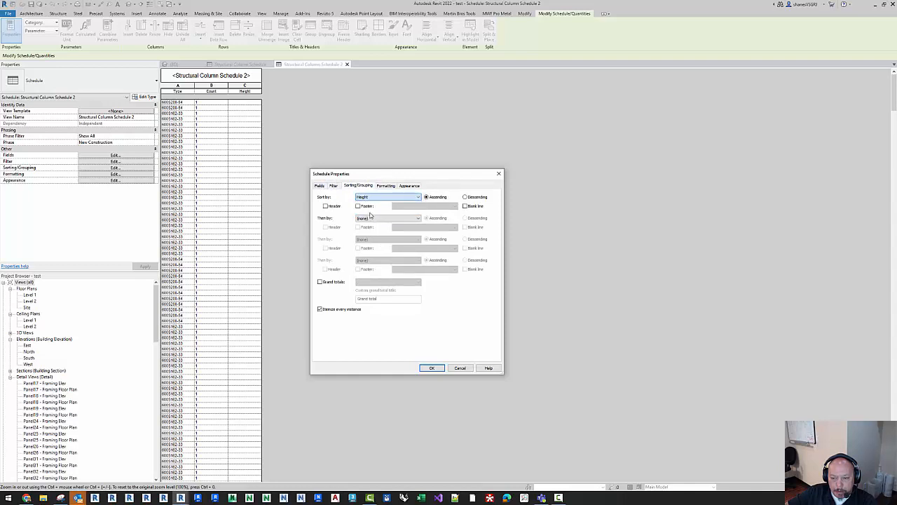
# Enable grand totals with Totals only, turn off itemizing every instance, and set the second sorting level to Type
pyautogui.click(320, 281)
pyautogui.click(392, 282)
pyautogui.click(377, 304)
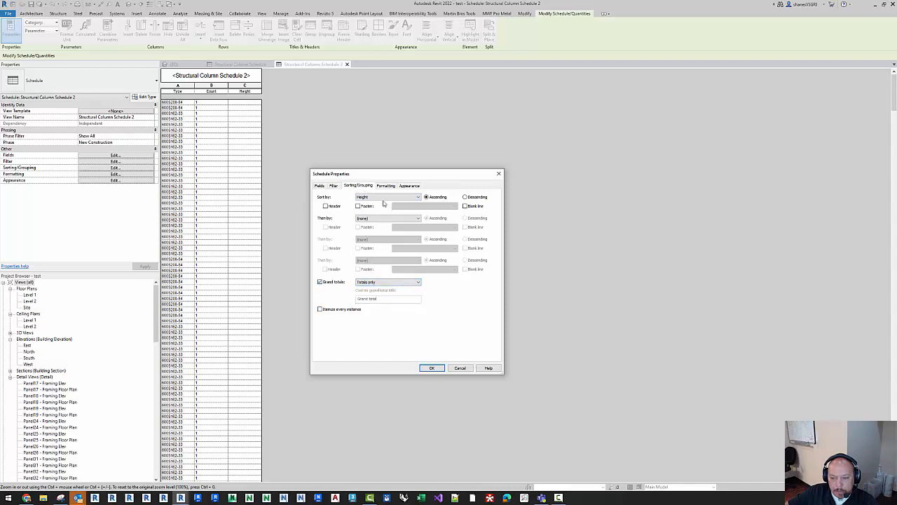
pyautogui.click(414, 218)
pyautogui.click(372, 237)
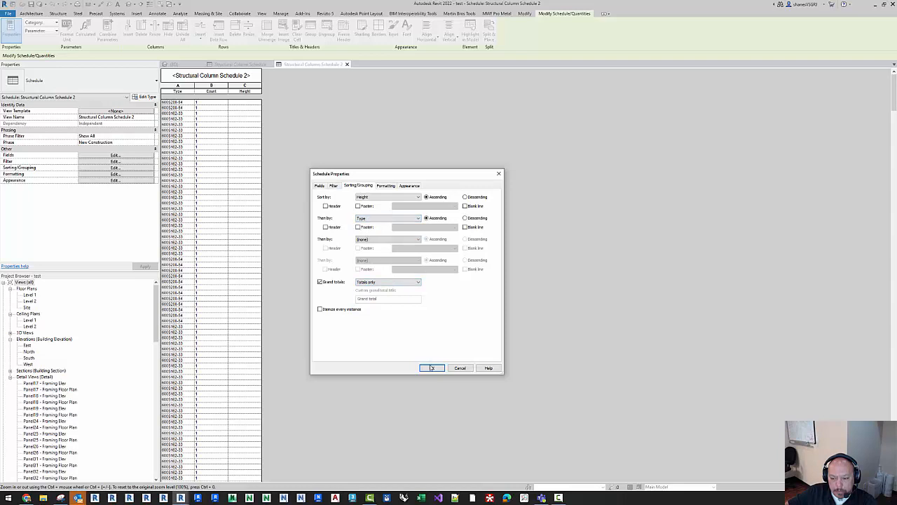
# Format the Height field to calculate totals and apply the schedule properties
pyautogui.click(385, 186)
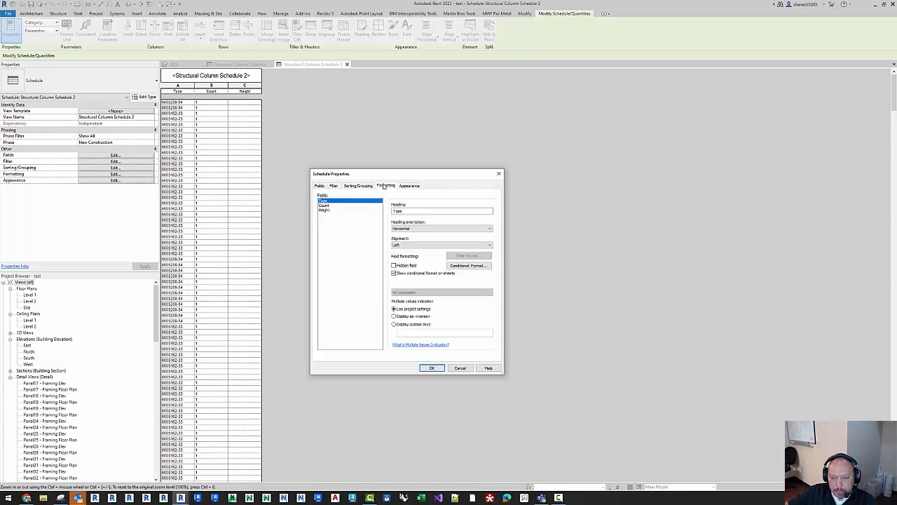
pyautogui.click(323, 211)
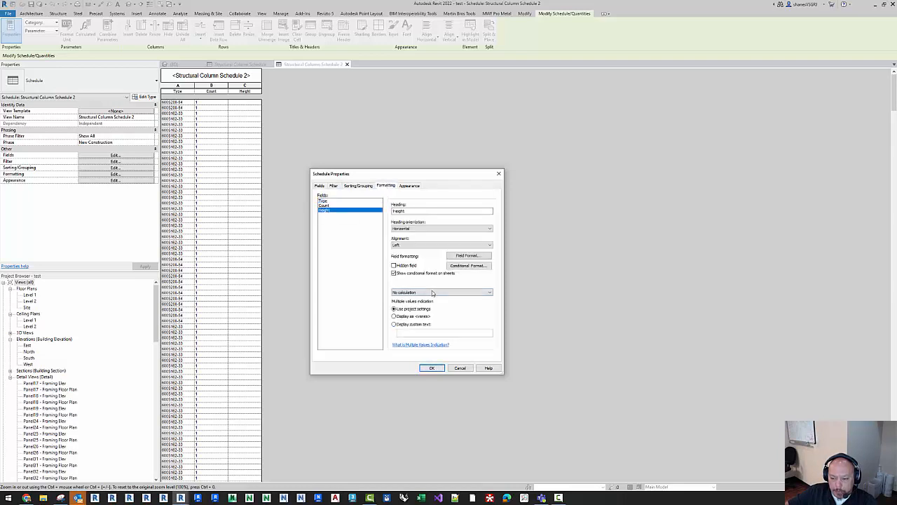
pyautogui.click(420, 292)
pyautogui.click(415, 303)
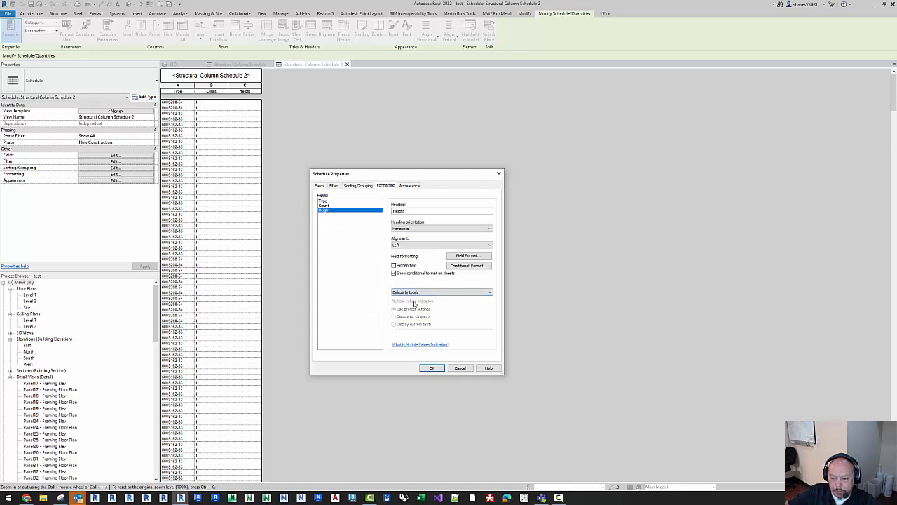
pyautogui.click(432, 368)
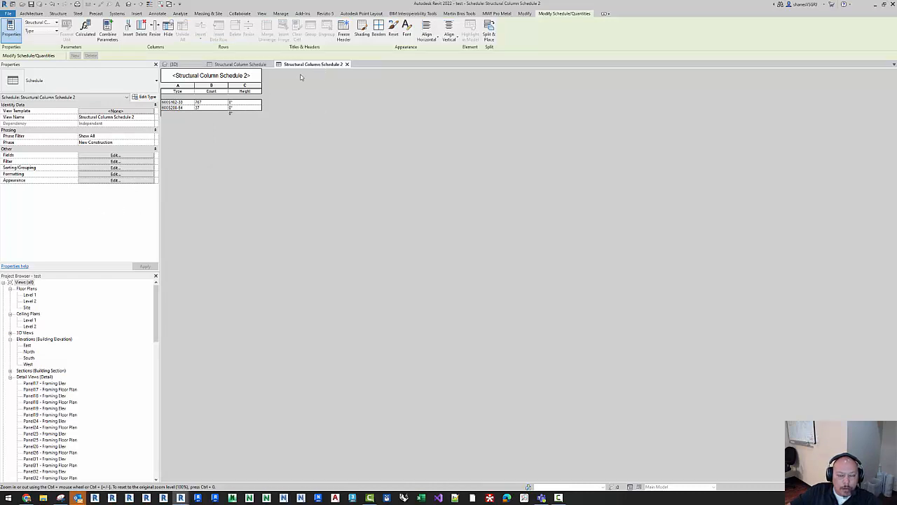
# Check the original Structural Column Schedule, return to the 3D view and examine the Dynamo graph's category nodes
pyautogui.click(236, 65)
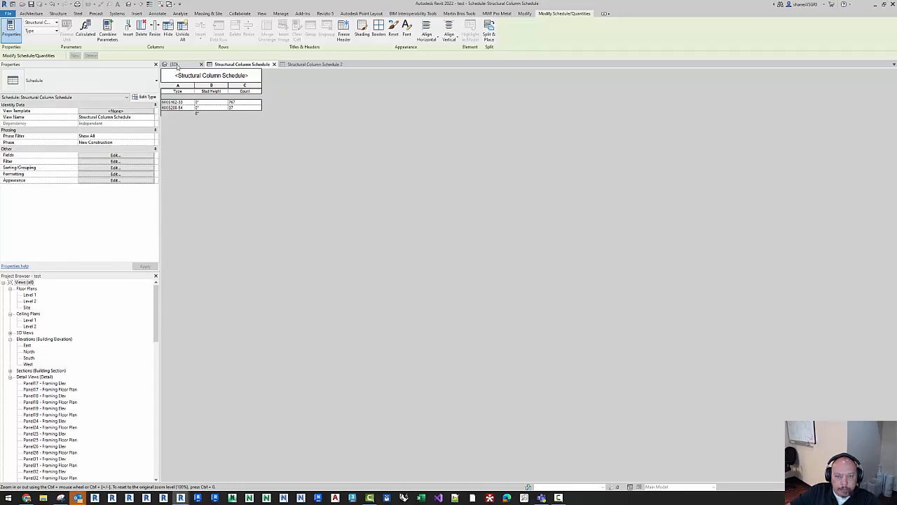
pyautogui.click(171, 64)
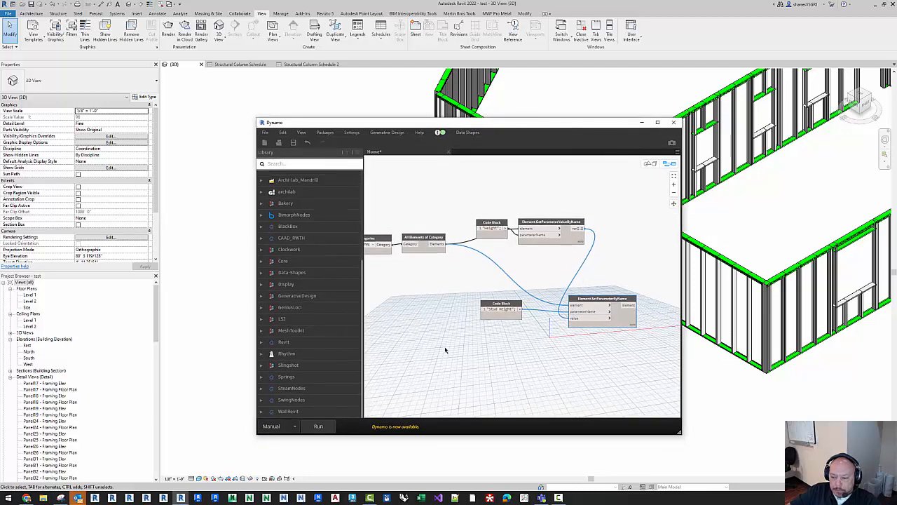
pyautogui.click(445, 347)
pyautogui.scroll(-4, 442, 328)
pyautogui.moveTo(445, 318); pyautogui.dragTo(513, 291, button='middle')
pyautogui.scroll(7, 499, 273)
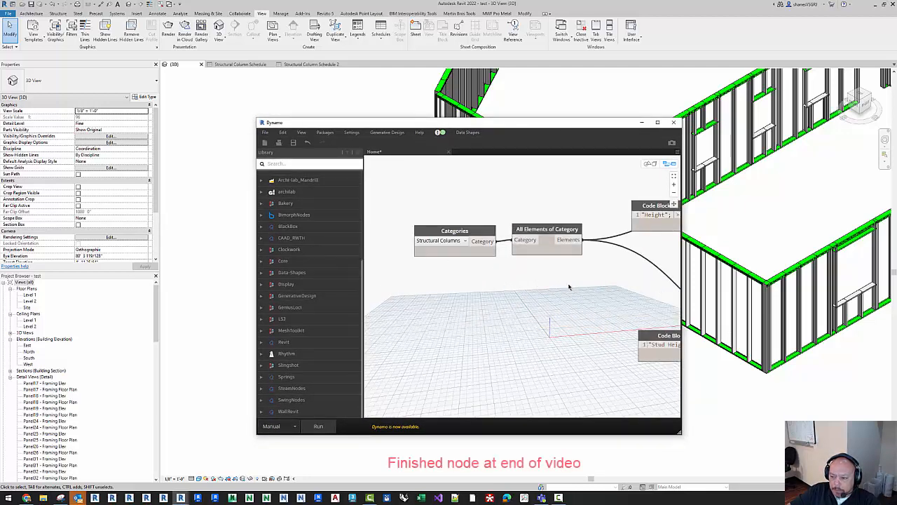
pyautogui.moveTo(568, 286); pyautogui.dragTo(526, 295, button='middle')
pyautogui.scroll(-3, 571, 291)
pyautogui.scroll(5, 494, 267)
# Line up the Categories and All Elements of Category nodes, and move Element.GetParameterValueByName and its "Height" code block higher in the graph
pyautogui.moveTo(475, 246); pyautogui.dragTo(453, 219)
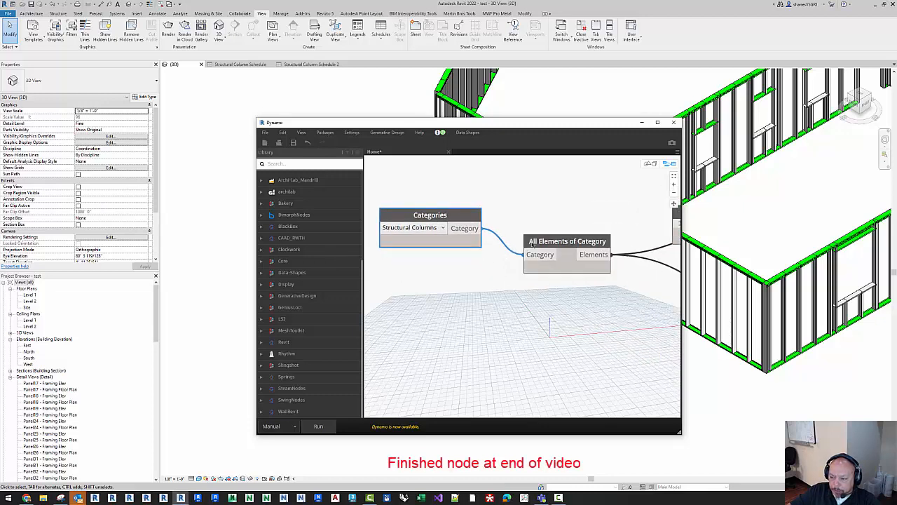
pyautogui.moveTo(560, 241); pyautogui.dragTo(533, 215)
pyautogui.moveTo(576, 258)
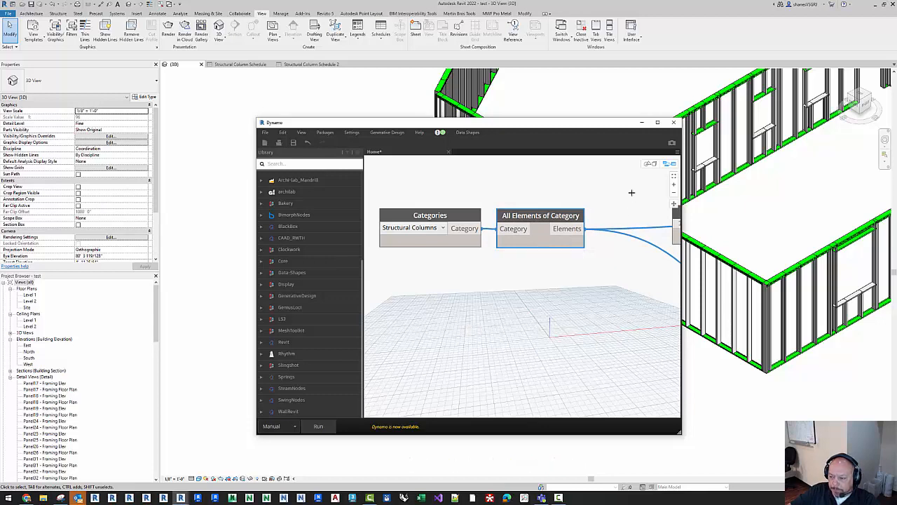
pyautogui.scroll(-5, 630, 194)
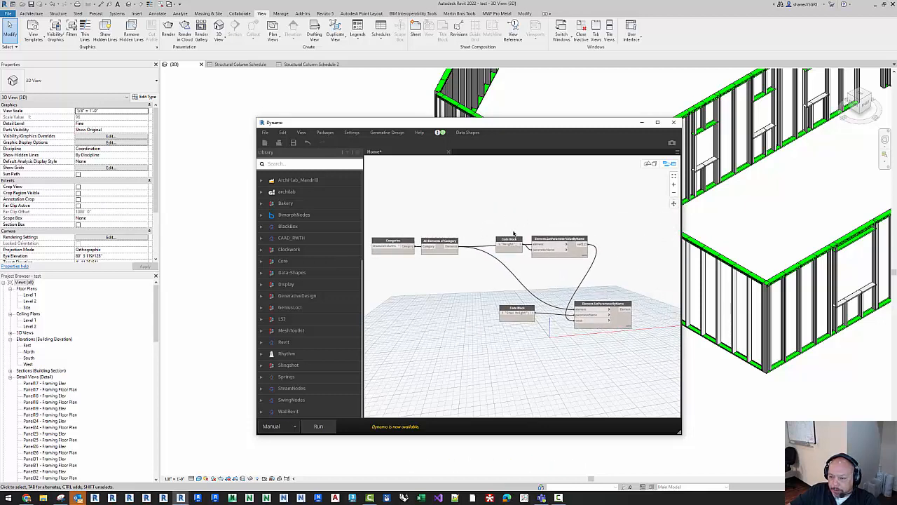
pyautogui.scroll(4, 540, 219)
pyautogui.moveTo(577, 238); pyautogui.dragTo(571, 196)
pyautogui.moveTo(498, 237); pyautogui.dragTo(481, 173)
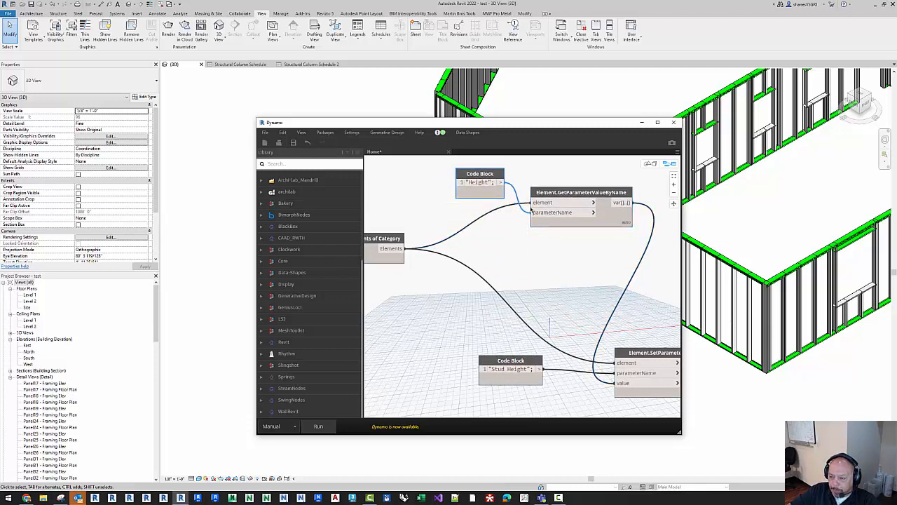
# Open the output preview of the Element.GetParameterValueByName node and examine the list of stud heights
pyautogui.click(627, 234)
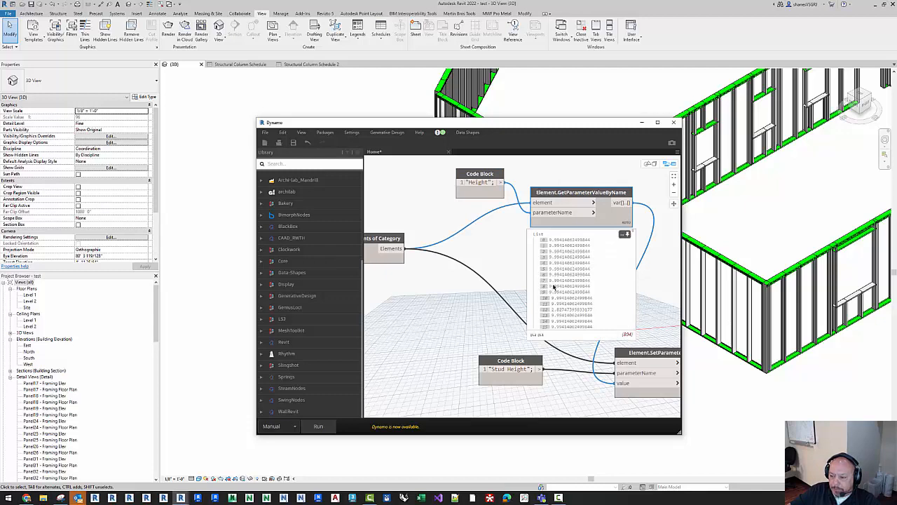
pyautogui.scroll(-10, 568, 294)
pyautogui.scroll(-20, 570, 288)
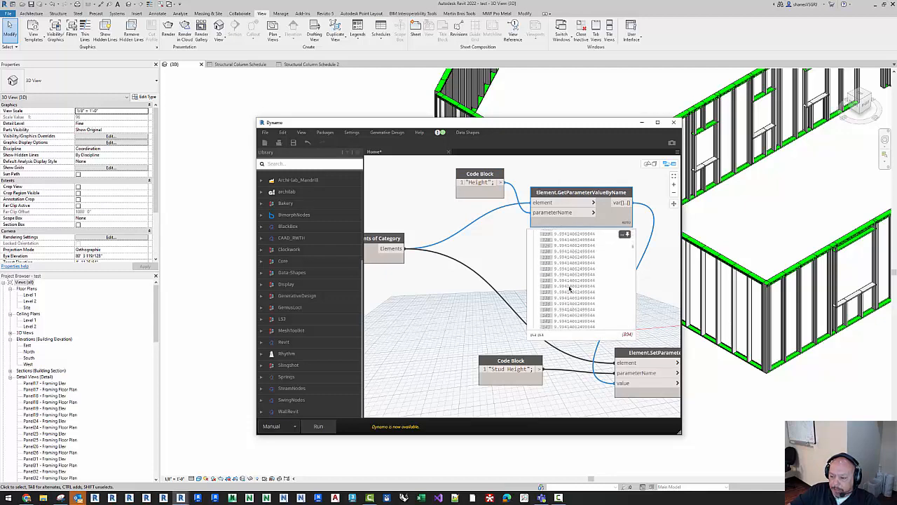
pyautogui.scroll(-20, 569, 288)
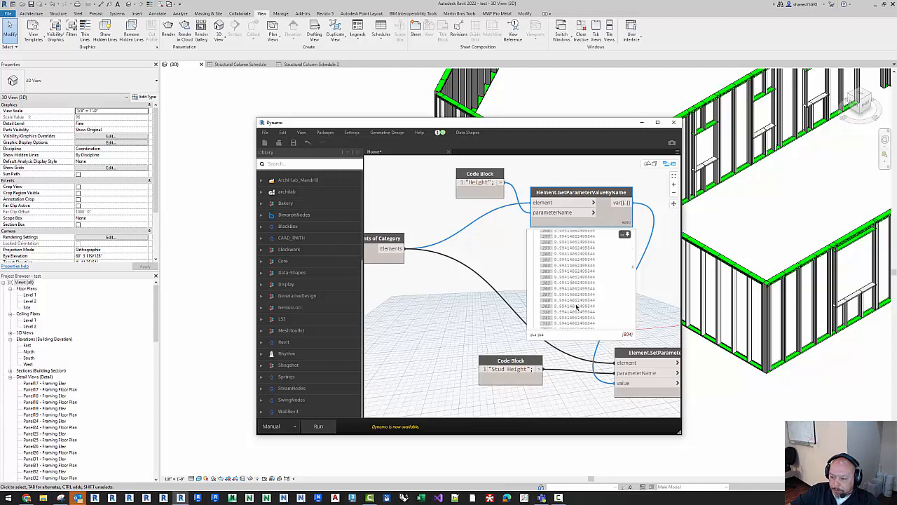
pyautogui.scroll(-5, 576, 306)
pyautogui.click(624, 233)
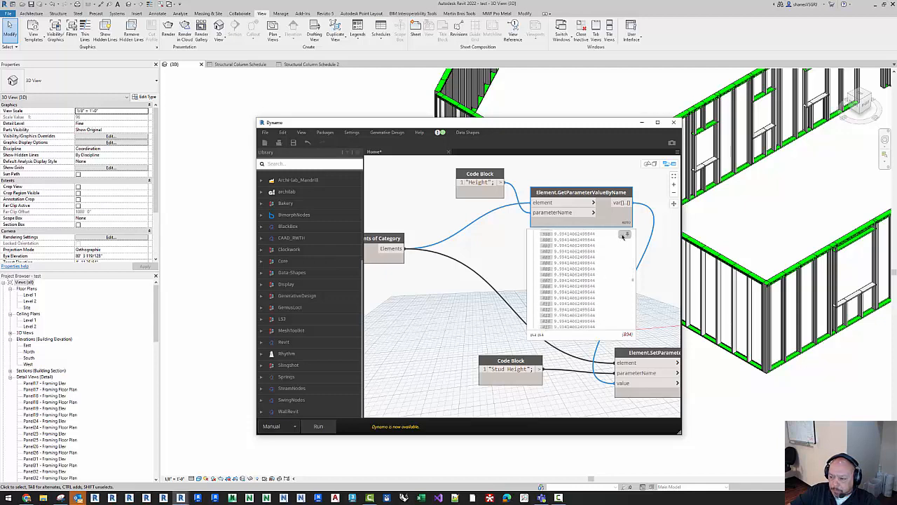
# Reposition the Element.SetParameterByName node and move the "Stud Height" code block closer to it
pyautogui.scroll(-3, 509, 255)
pyautogui.moveTo(530, 272); pyautogui.dragTo(475, 257, button='middle')
pyautogui.scroll(6, 521, 323)
pyautogui.moveTo(440, 311); pyautogui.dragTo(583, 351, button='middle')
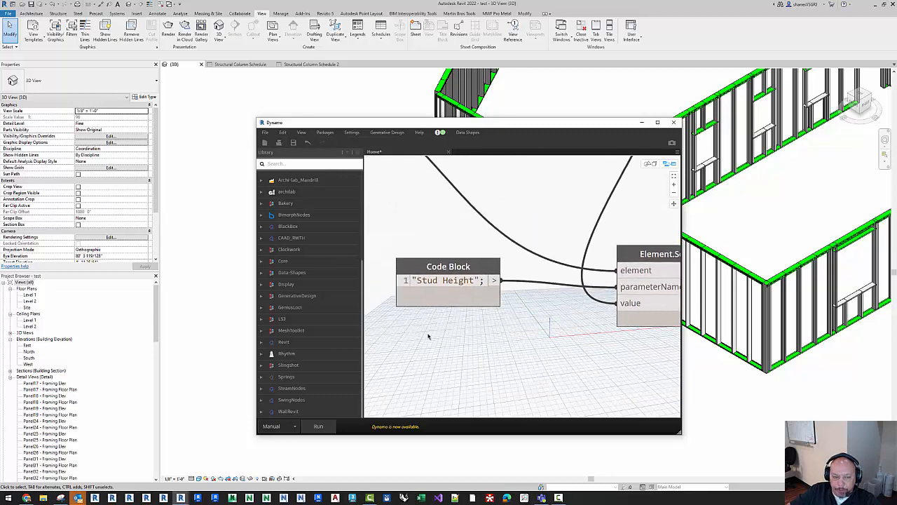
pyautogui.click(240, 143)
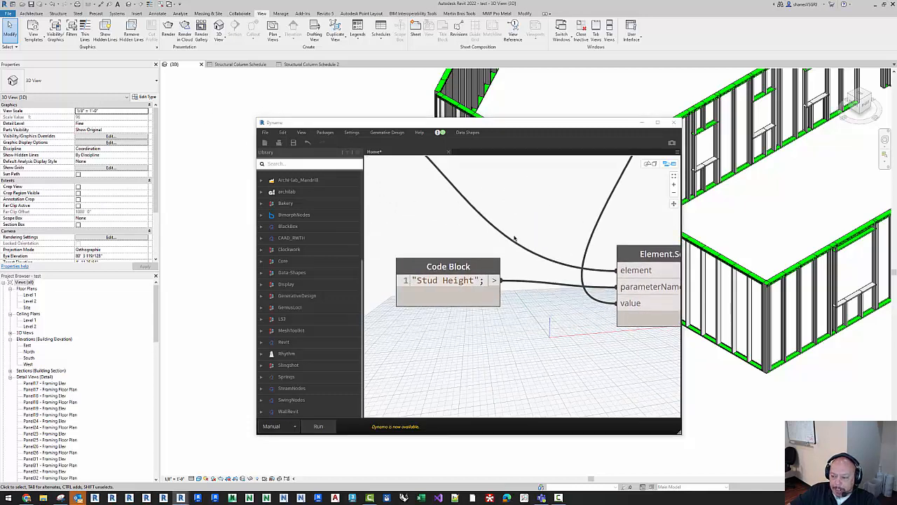
pyautogui.scroll(-3, 515, 239)
pyautogui.scroll(3, 536, 221)
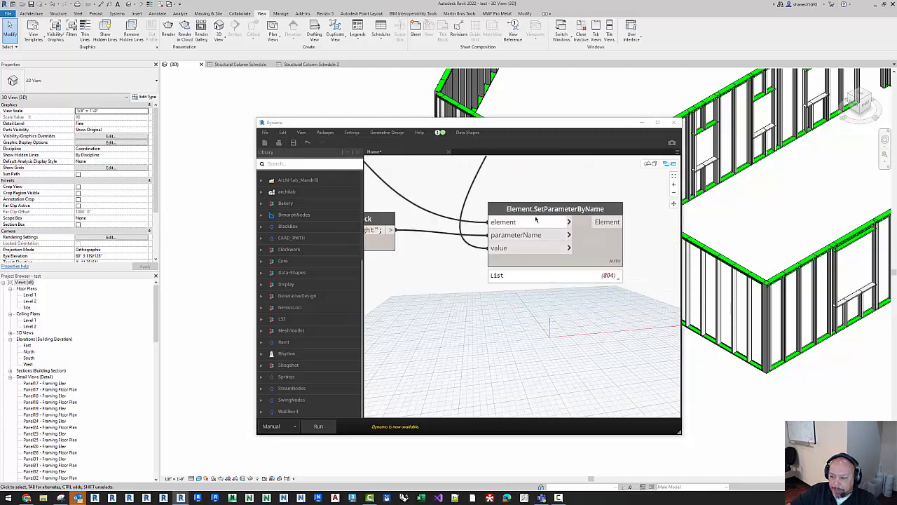
pyautogui.moveTo(539, 209); pyautogui.dragTo(587, 180)
pyautogui.click(387, 220)
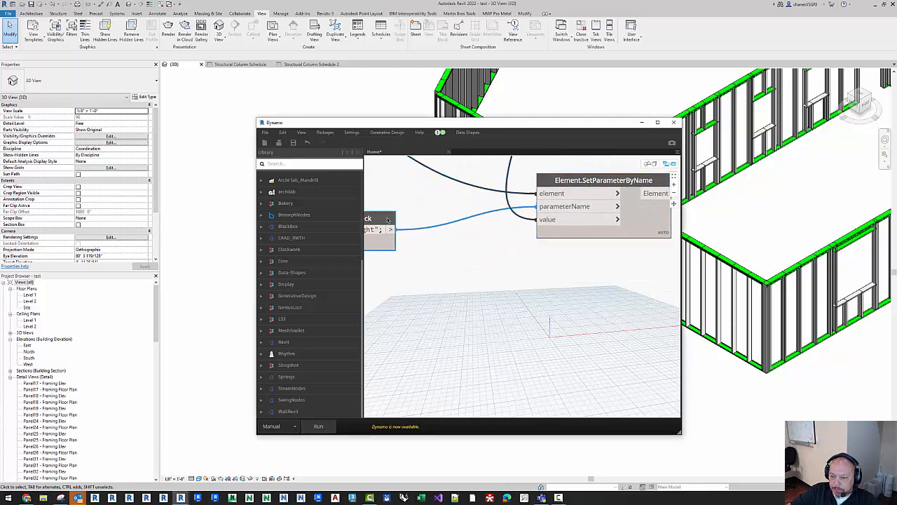
pyautogui.moveTo(387, 220); pyautogui.dragTo(426, 217)
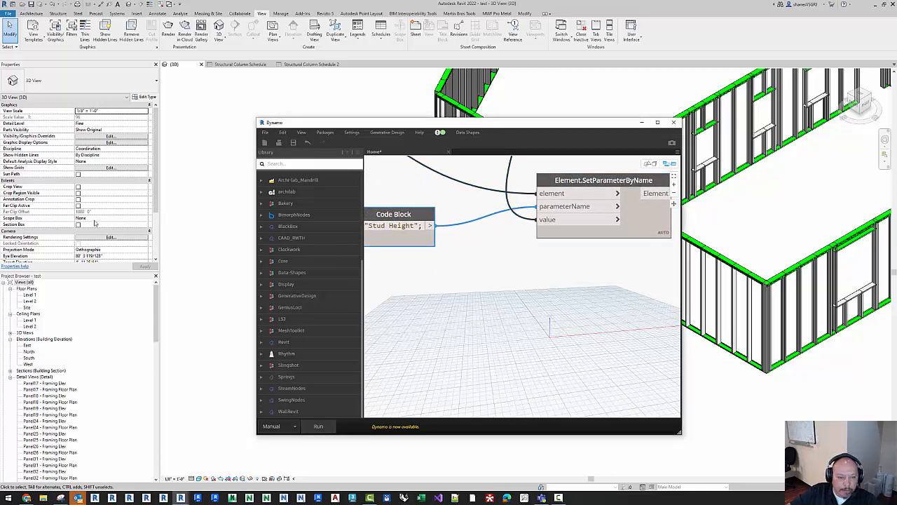
# Select a stud in the 3D view to examine its Height and Stud Height properties, and move the Dynamo window lower
pyautogui.click(466, 91)
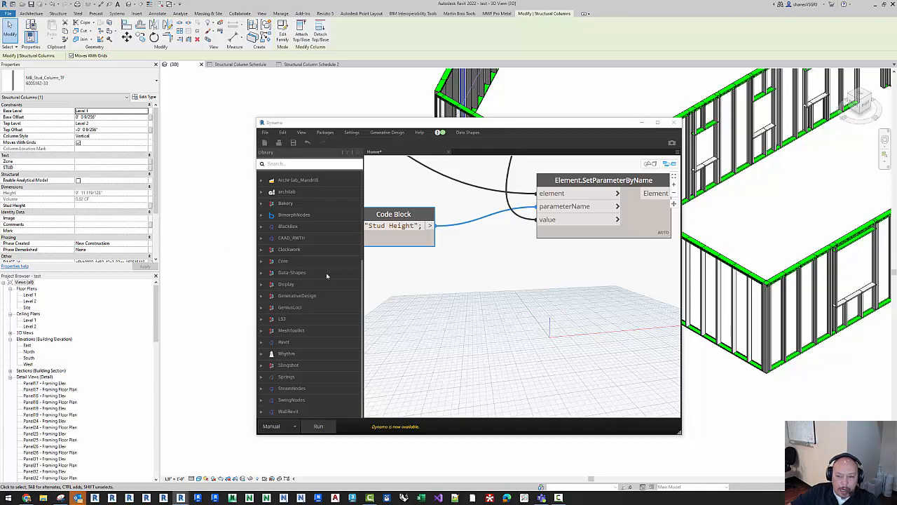
pyautogui.click(461, 276)
pyautogui.moveTo(522, 124); pyautogui.dragTo(515, 148)
# Add the Stud Height field to Structural Column Schedule 2 and place it above the Height field
pyautogui.click(277, 64)
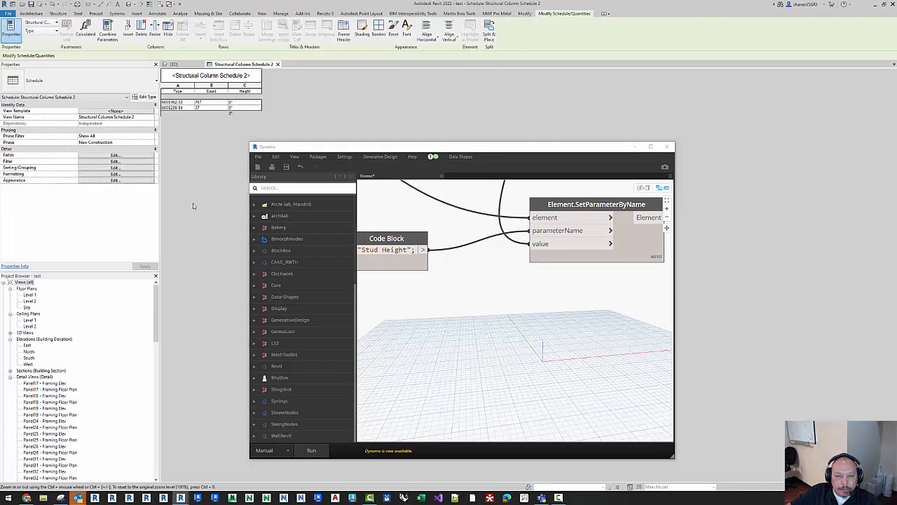
pyautogui.click(100, 155)
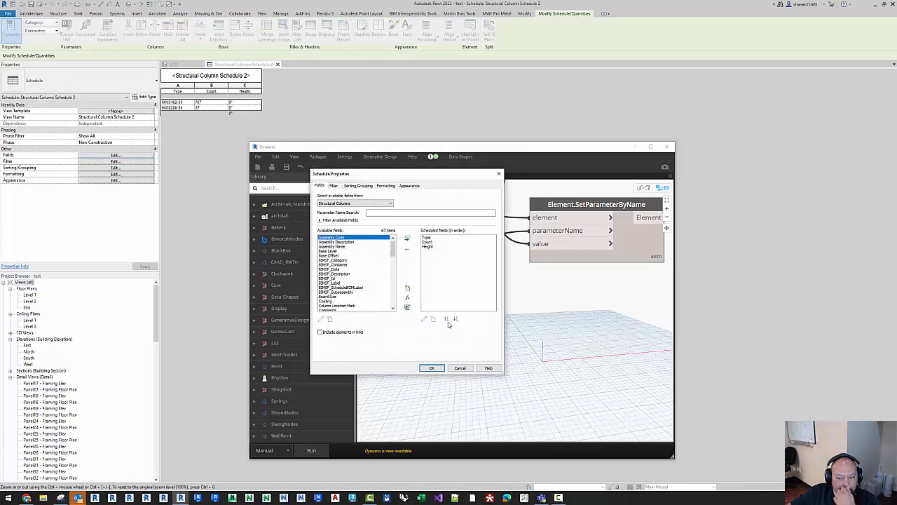
pyautogui.click(363, 278)
pyautogui.press('s')
pyautogui.scroll(-5, 355, 283)
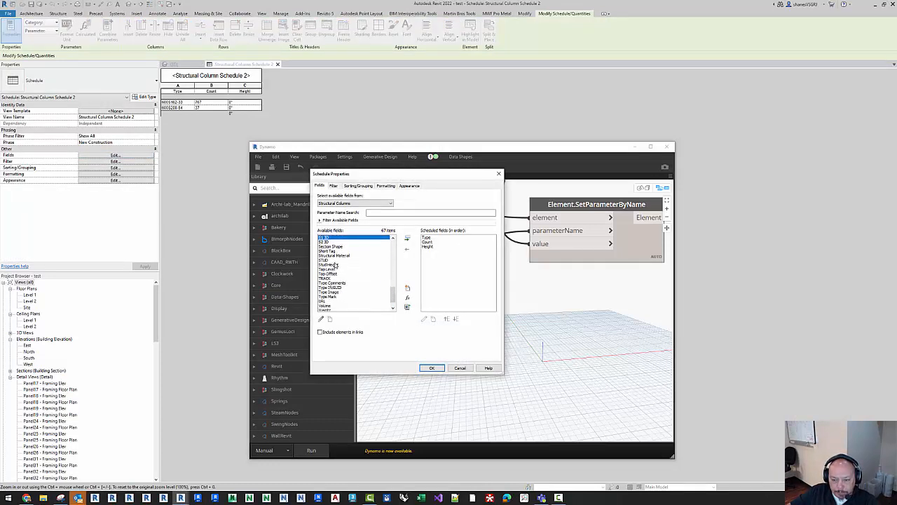
pyautogui.click(329, 264)
pyautogui.click(407, 238)
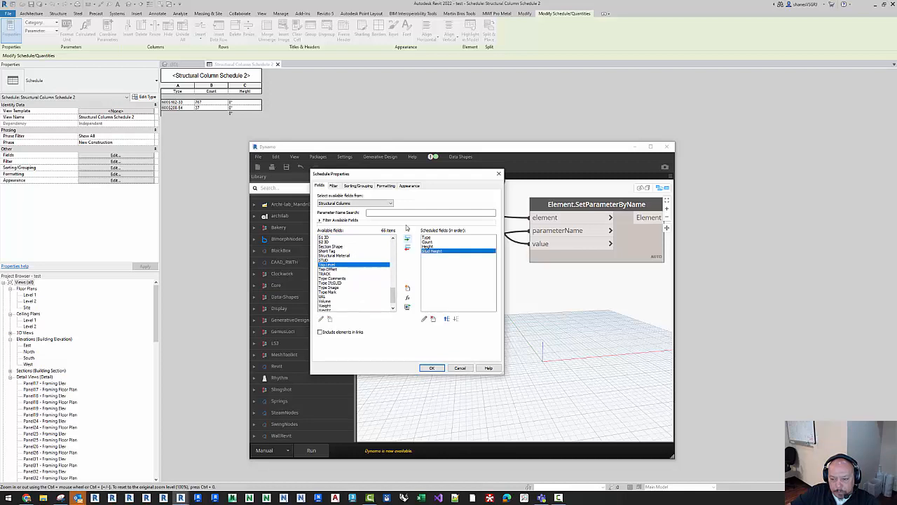
pyautogui.click(446, 320)
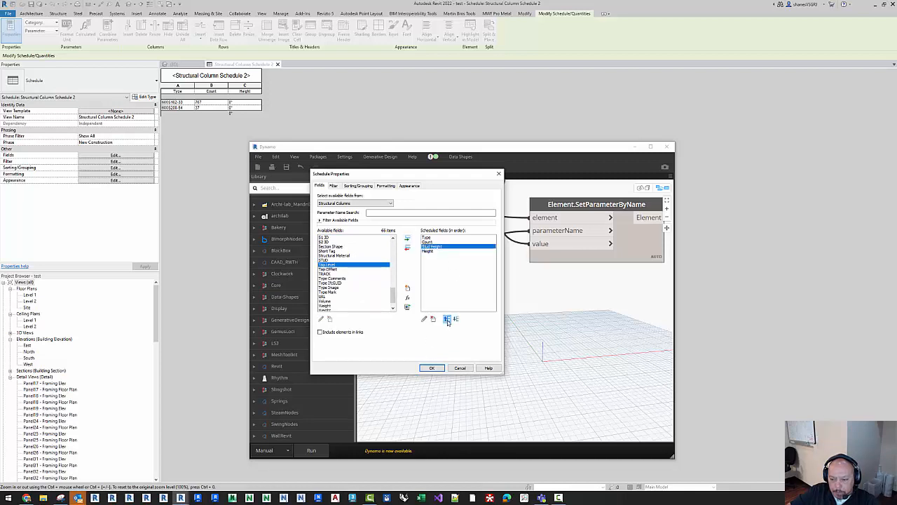
# Sort the schedule by Stud Height and enable the header for that sort level
pyautogui.click(363, 186)
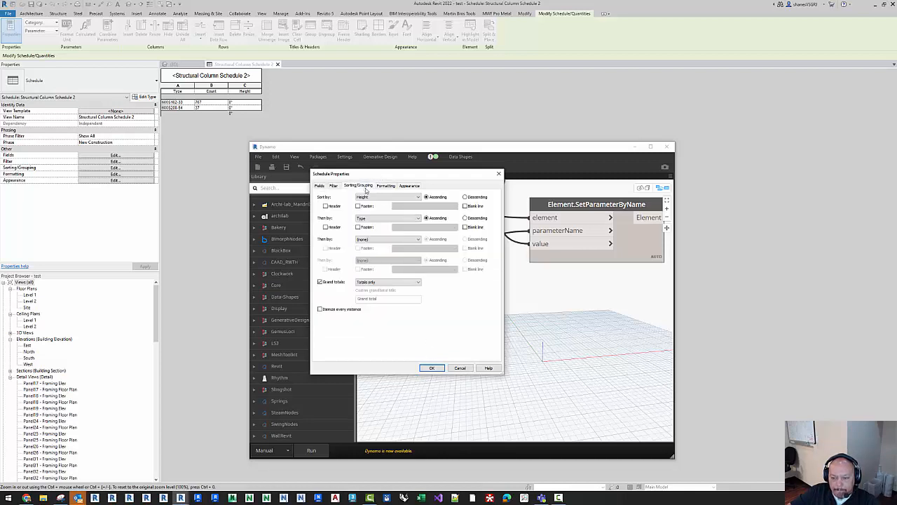
pyautogui.click(419, 197)
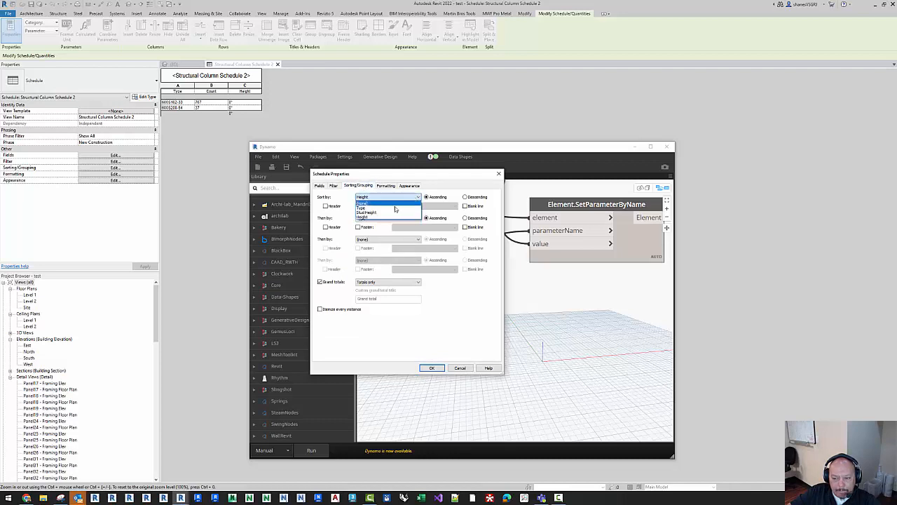
pyautogui.click(385, 213)
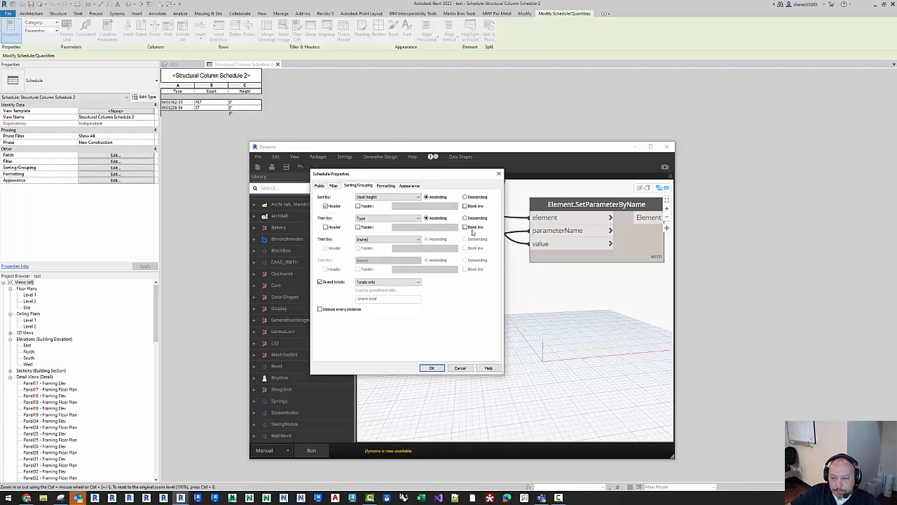
# Set the Stud Height field's formatting to Calculate totals and apply the schedule properties
pyautogui.click(384, 186)
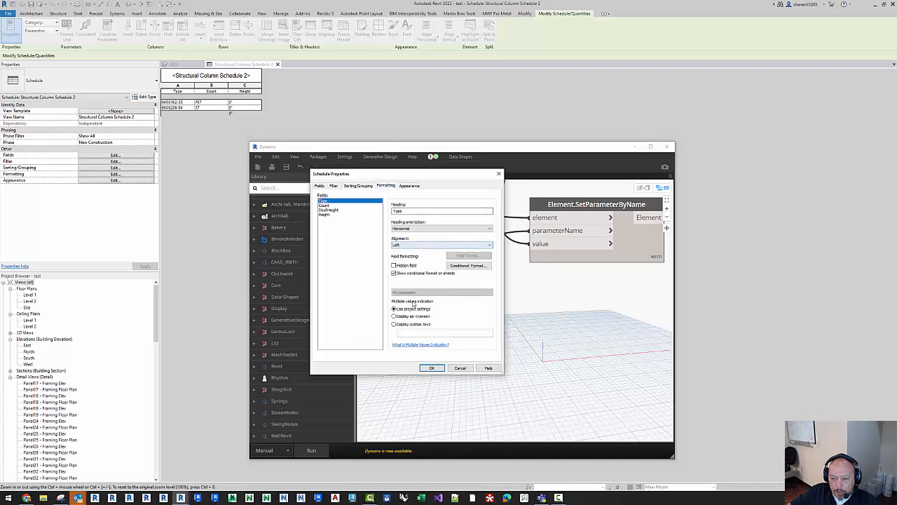
pyautogui.click(328, 210)
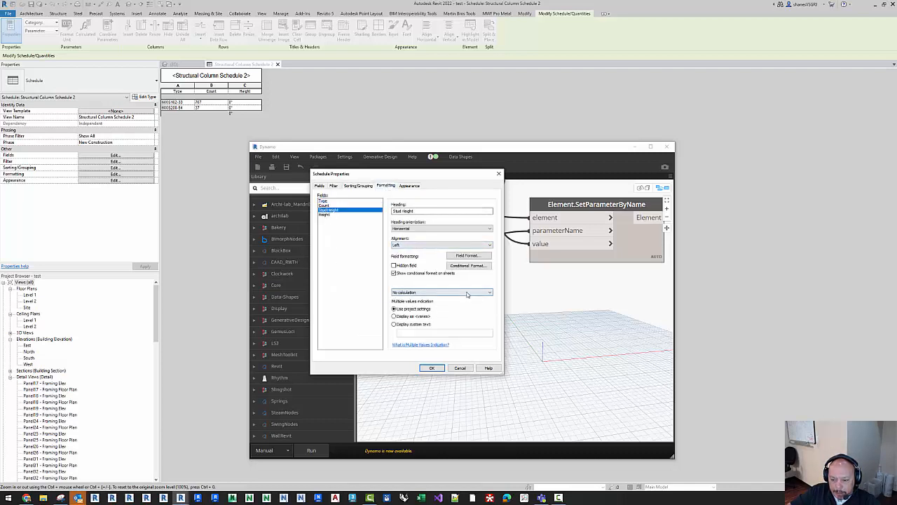
pyautogui.click(413, 293)
pyautogui.click(410, 306)
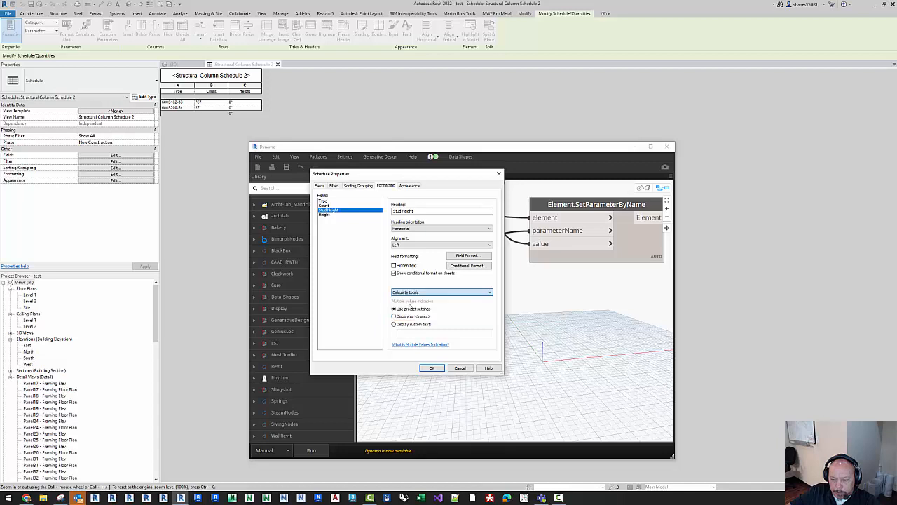
pyautogui.click(431, 368)
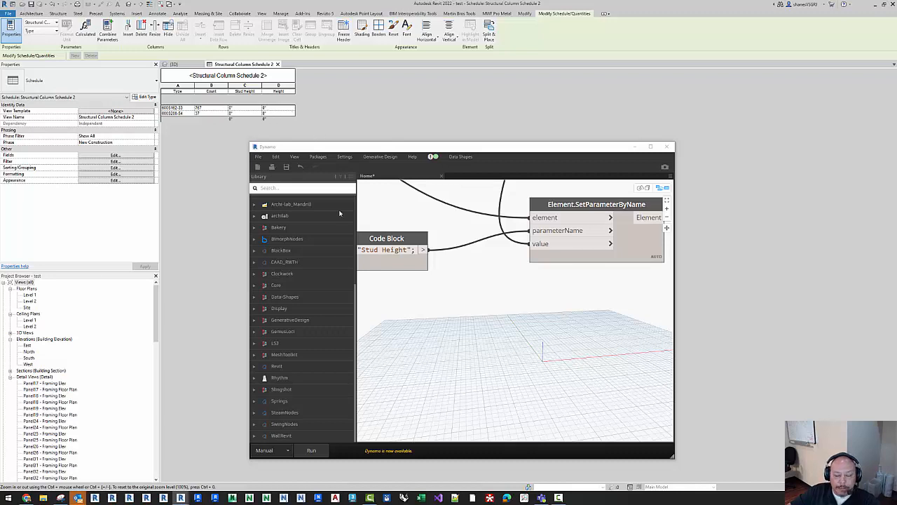
# Return to the 3D view and group the "Stud Height" code block with the Element.SetParameterByName node in the Dynamo graph
pyautogui.click(175, 64)
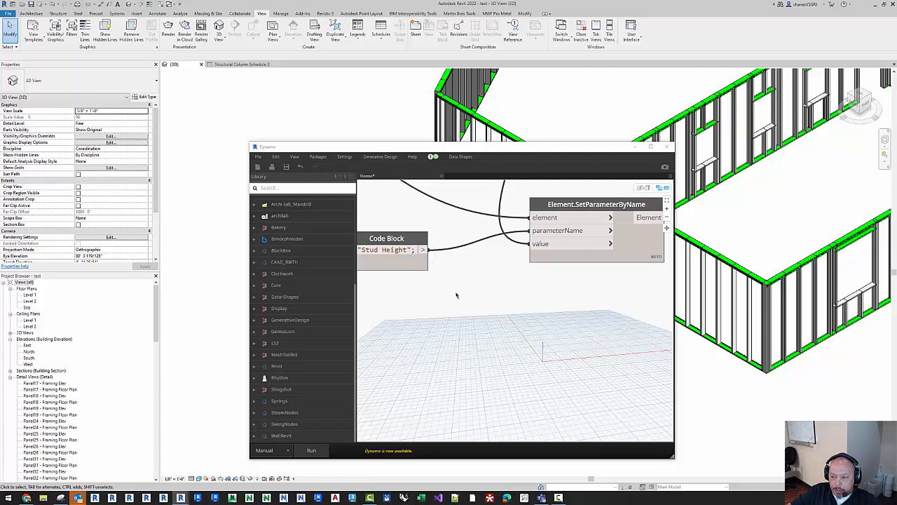
pyautogui.scroll(-5, 456, 294)
pyautogui.scroll(2, 525, 321)
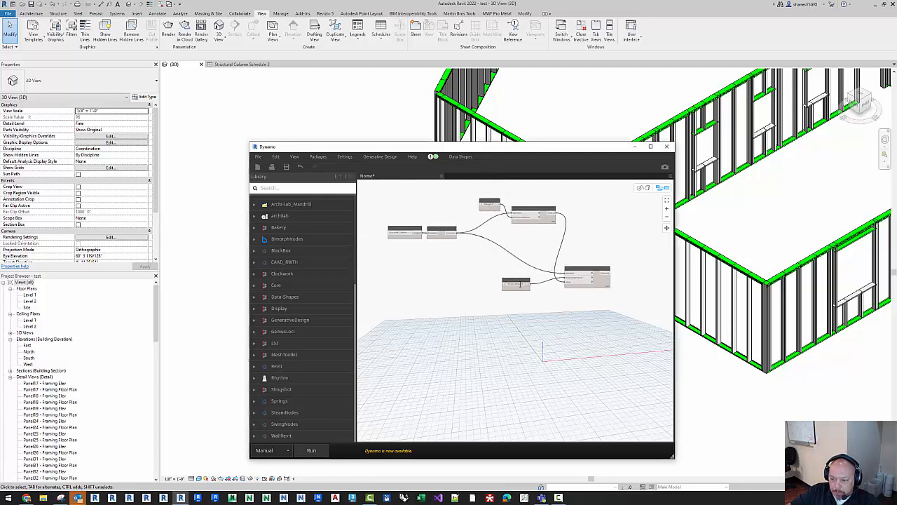
pyautogui.scroll(3, 533, 275)
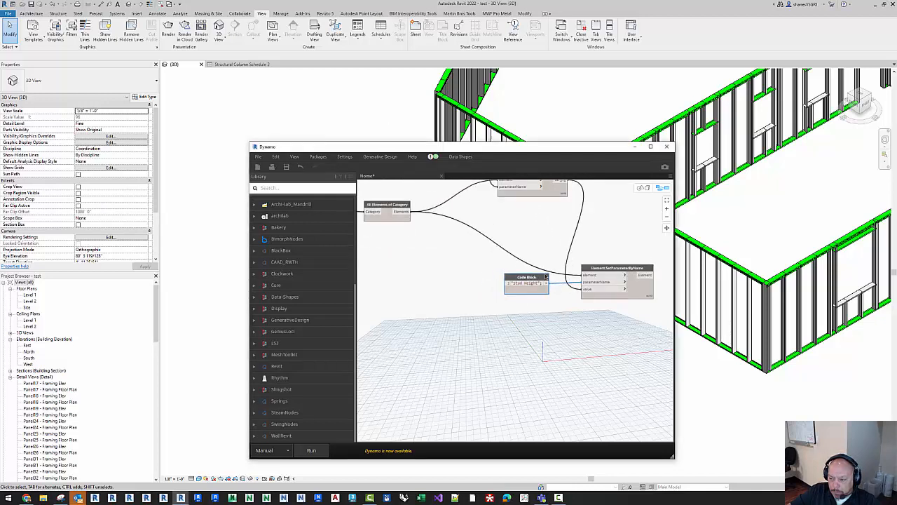
pyautogui.moveTo(642, 241); pyautogui.dragTo(525, 325)
pyautogui.hotkey('ctrl', 'g')
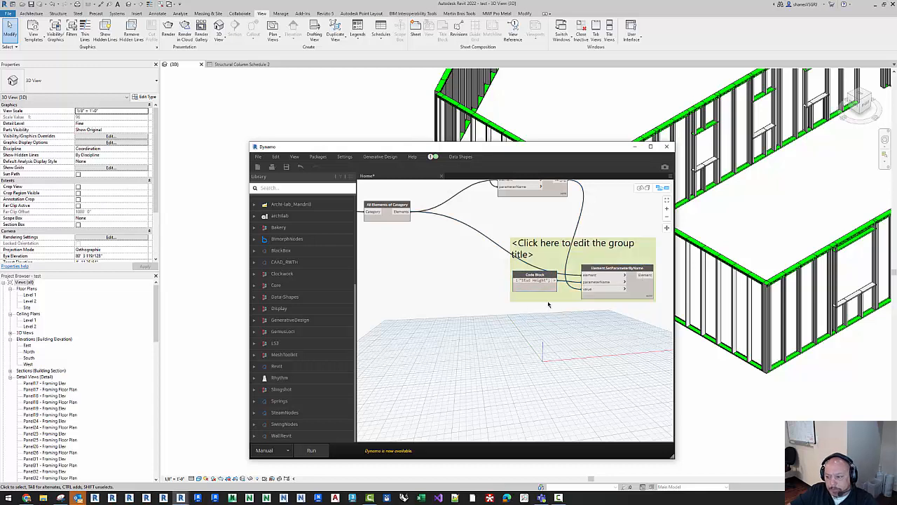
# Group the "Height" code block with Element.GetParameterValueByName, and group the Categories node with All Elements of Category
pyautogui.moveTo(552, 217); pyautogui.dragTo(587, 306, button='middle')
pyautogui.moveTo(590, 235); pyautogui.dragTo(497, 298)
pyautogui.hotkey('ctrl', 'g')
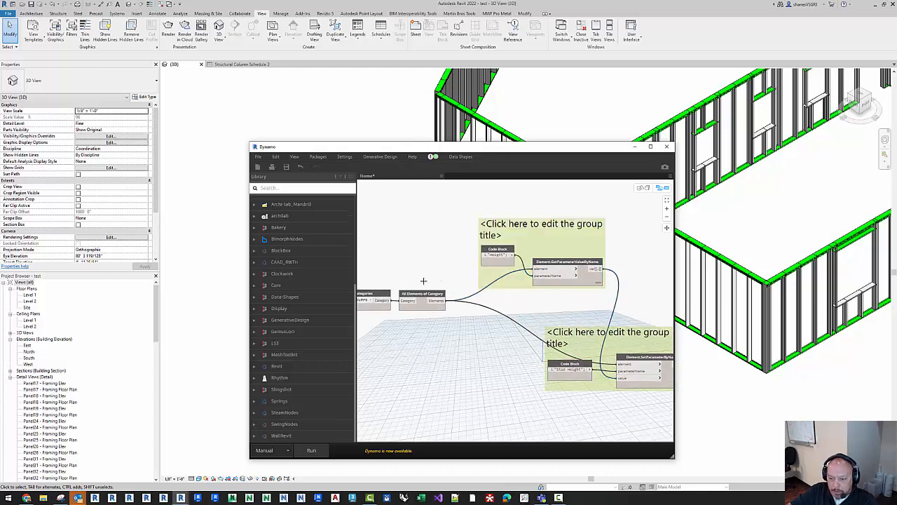
pyautogui.moveTo(423, 280); pyautogui.dragTo(372, 326)
pyautogui.hotkey('ctrl', 'g')
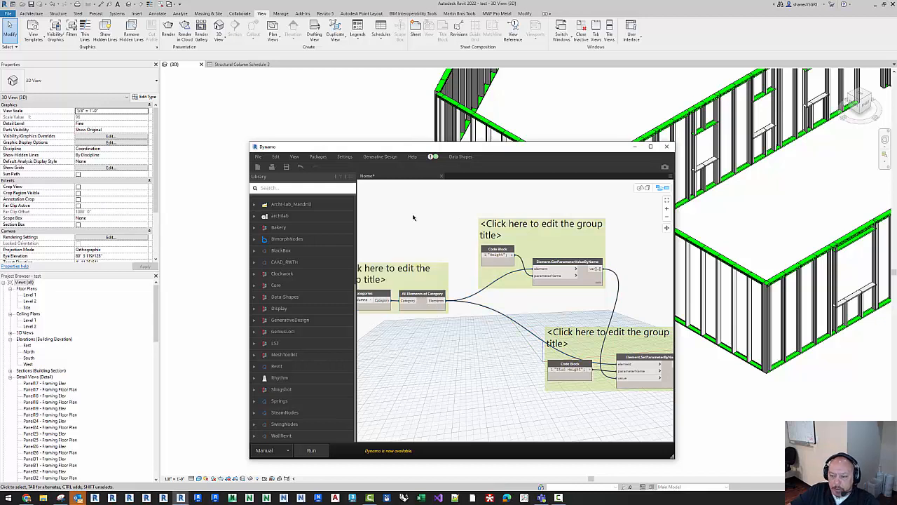
# Bring all three node groups into view and run the Dynamo graph
pyautogui.scroll(-5, 413, 217)
pyautogui.scroll(1, 396, 342)
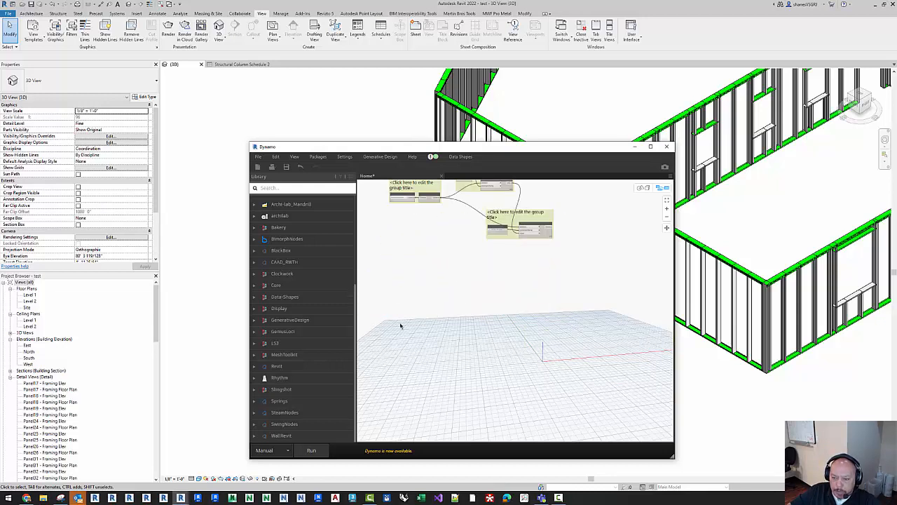
pyautogui.moveTo(412, 268); pyautogui.dragTo(420, 311, button='middle')
pyautogui.click(311, 456)
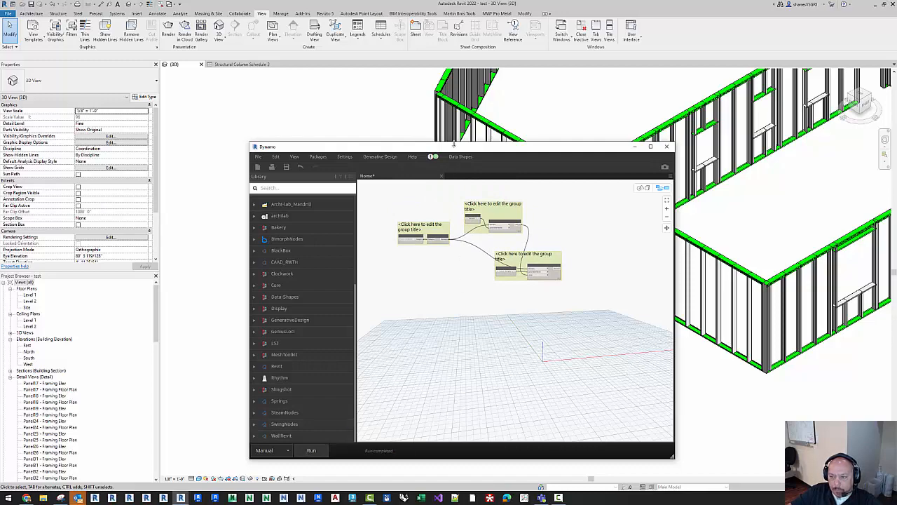
# Move the Dynamo window lower and select a stud in the 3D view to check its Stud Height property
pyautogui.moveTo(454, 143); pyautogui.dragTo(440, 224)
pyautogui.click(474, 175)
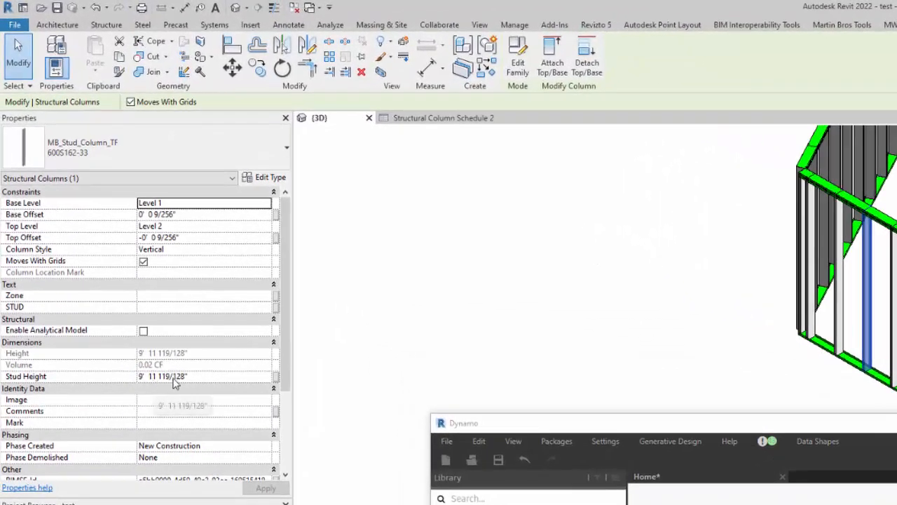
pyautogui.click(570, 292)
# Remove the Height field from Structural Column Schedule 2 and widen the Type and Count columns
pyautogui.click(449, 118)
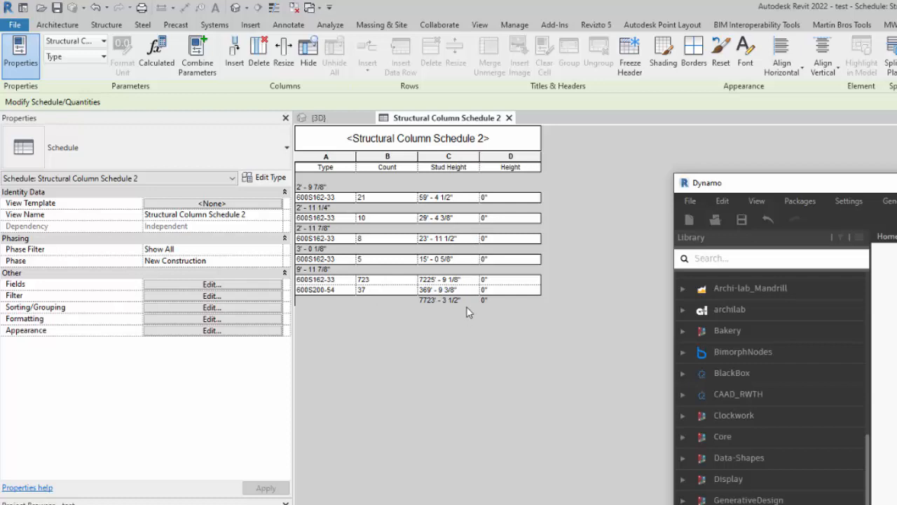
pyautogui.click(234, 287)
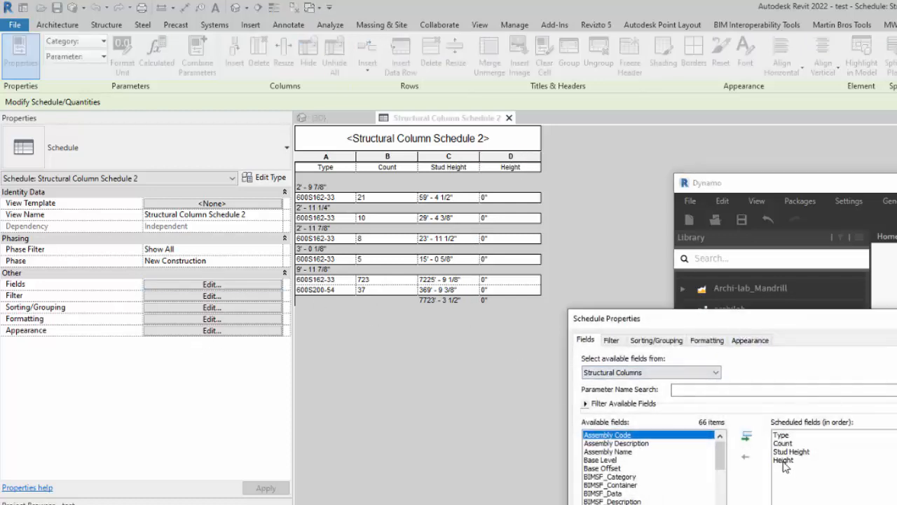
pyautogui.click(784, 461)
pyautogui.click(746, 455)
pyautogui.press('Return')
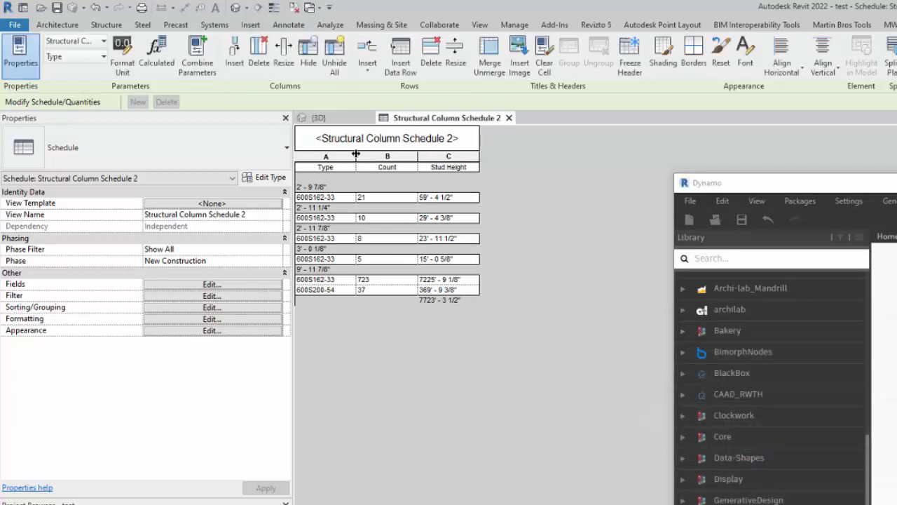
pyautogui.moveTo(356, 154); pyautogui.dragTo(386, 154)
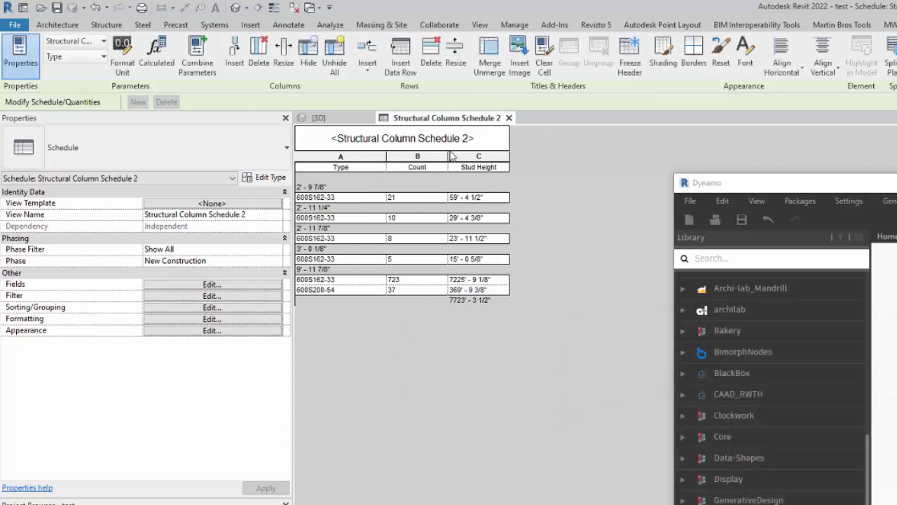
pyautogui.moveTo(447, 153); pyautogui.dragTo(468, 154)
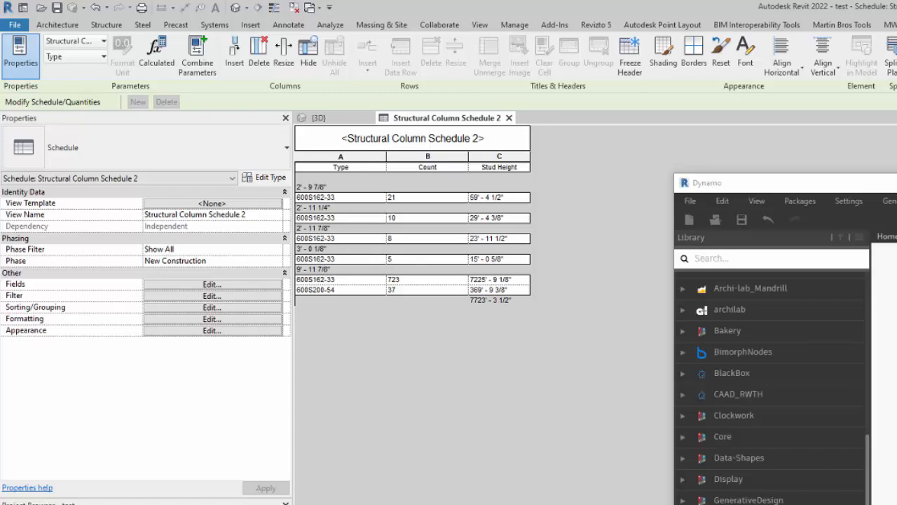
# Return to the Dynamo window and maximize it to display all three node groups
pyautogui.moveTo(896, 182); pyautogui.dragTo(827, 177)
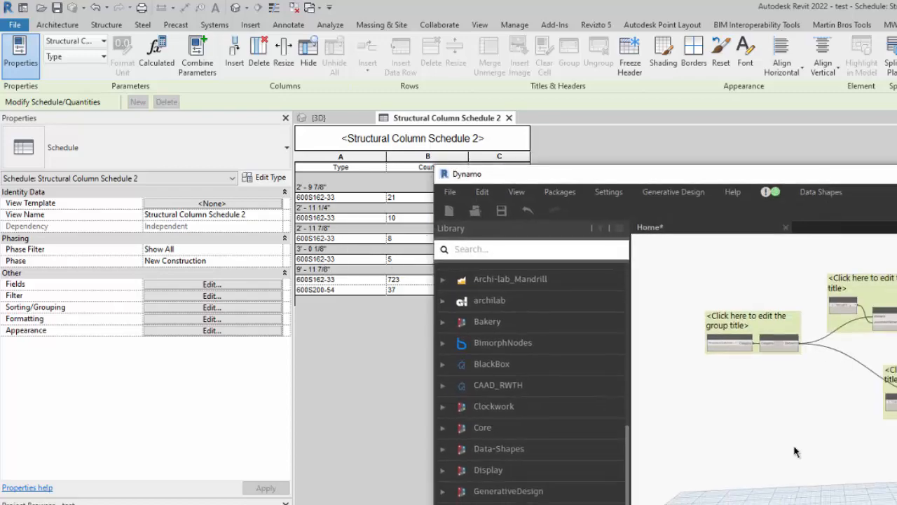
pyautogui.scroll(4, 795, 452)
pyautogui.moveTo(774, 372); pyautogui.dragTo(833, 504, button='middle')
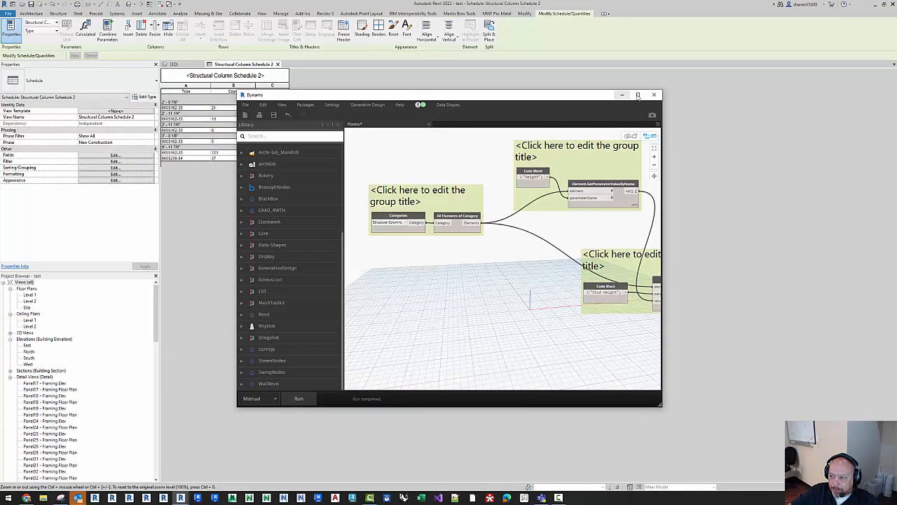
pyautogui.click(815, 120)
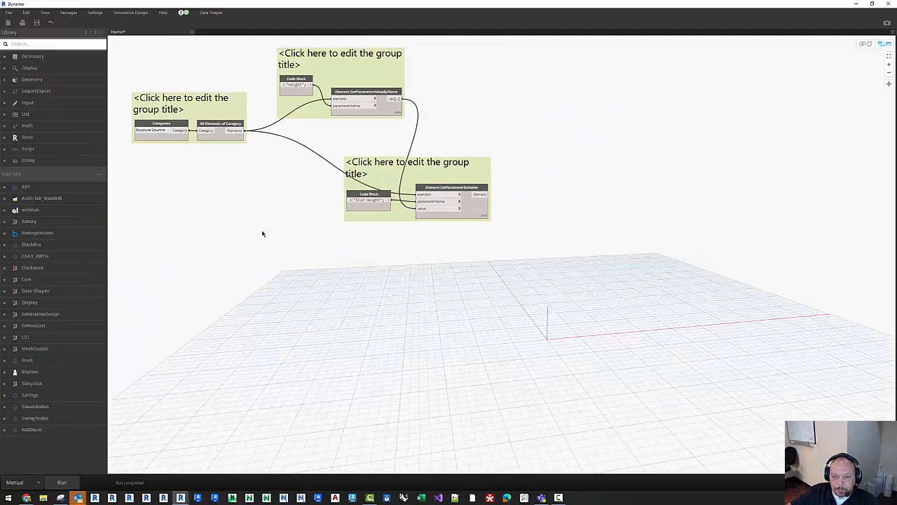
pyautogui.scroll(5, 336, 308)
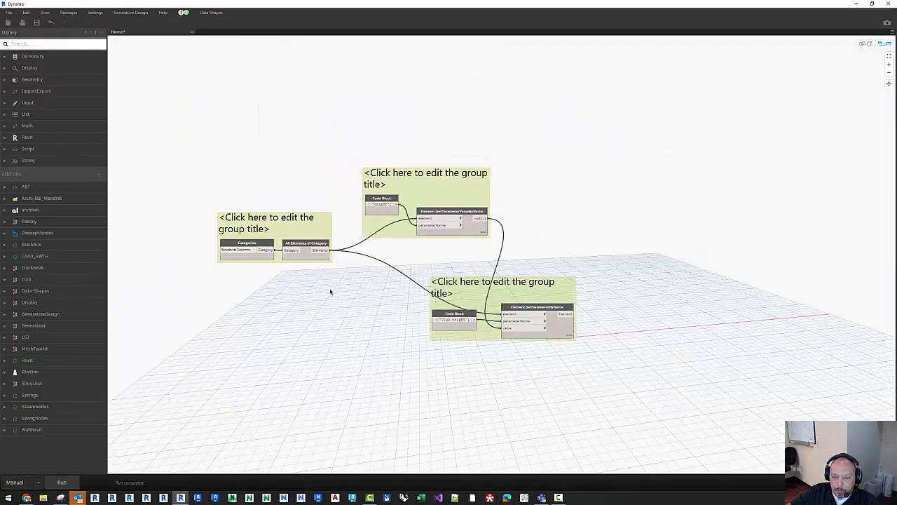
# Nudge the Categories and All Elements of Category nodes into line, and reselect Structural Columns as the category
pyautogui.moveTo(277, 249); pyautogui.dragTo(271, 242)
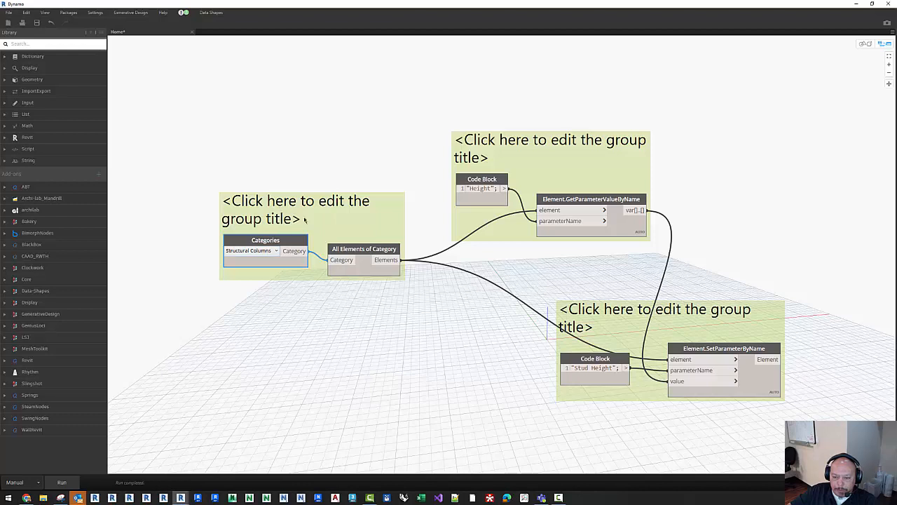
pyautogui.click(277, 251)
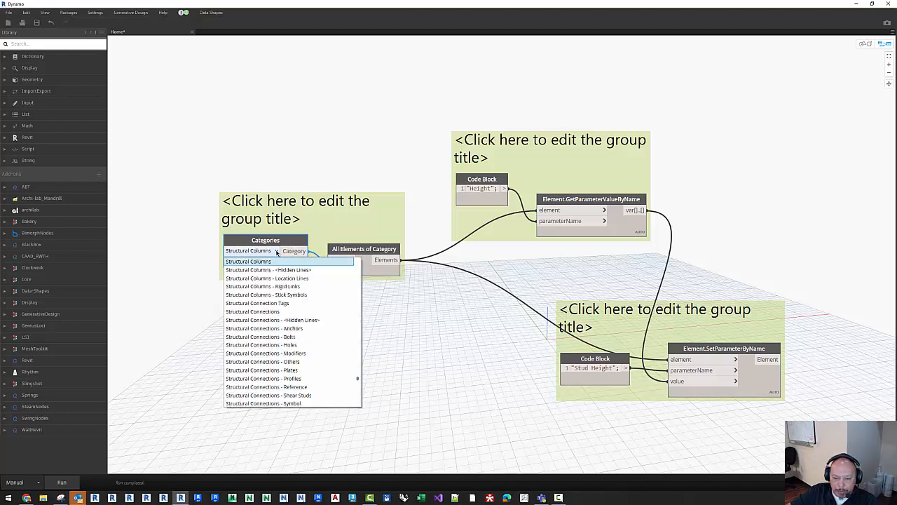
pyautogui.click(265, 262)
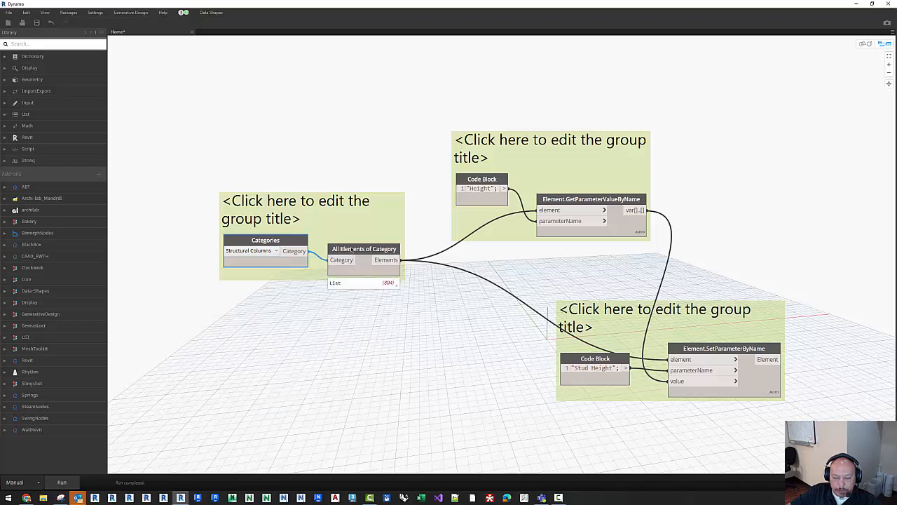
pyautogui.moveTo(340, 250); pyautogui.dragTo(335, 245)
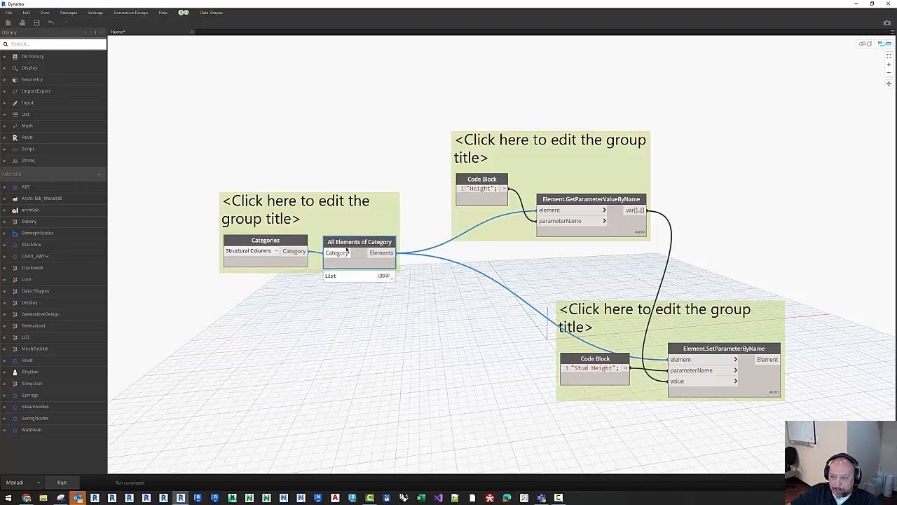
pyautogui.moveTo(613, 201)
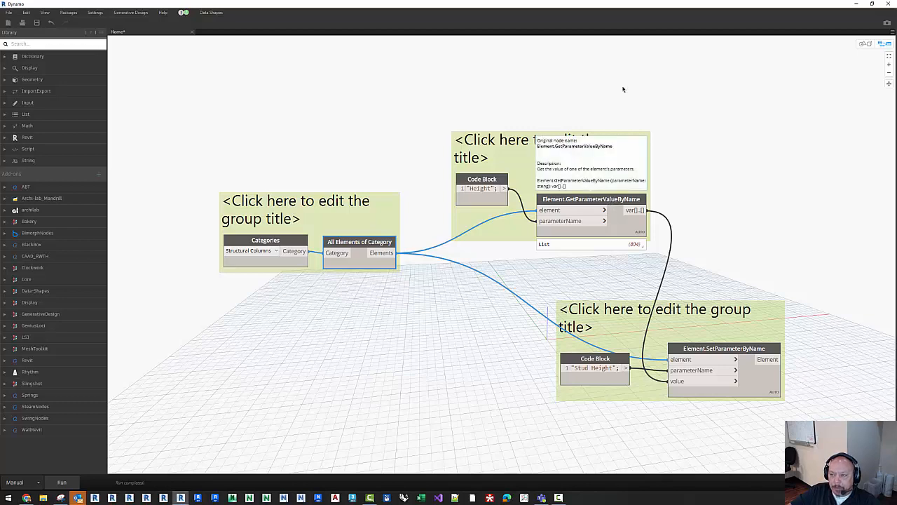
# Shrink the Dynamo window and select a wall stud in the 3D view to check its Height and Stud Height properties
pyautogui.doubleClick(502, 12)
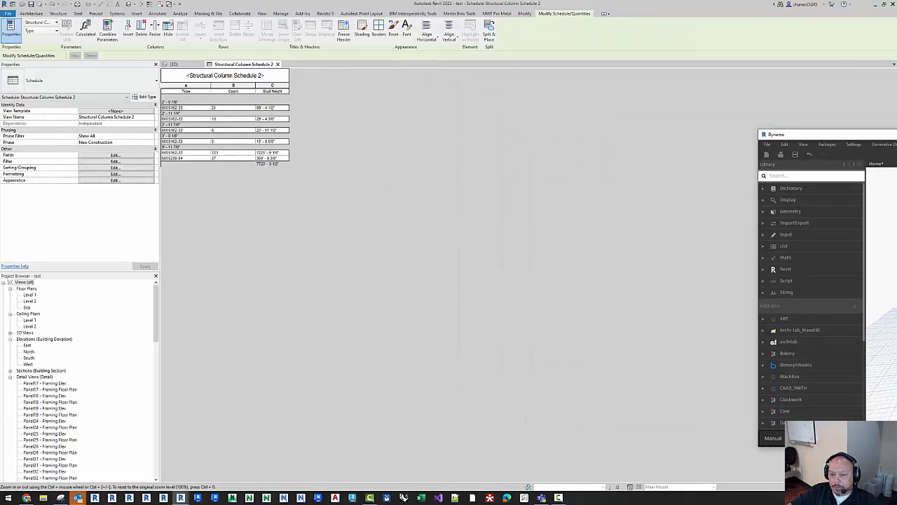
pyautogui.click(173, 64)
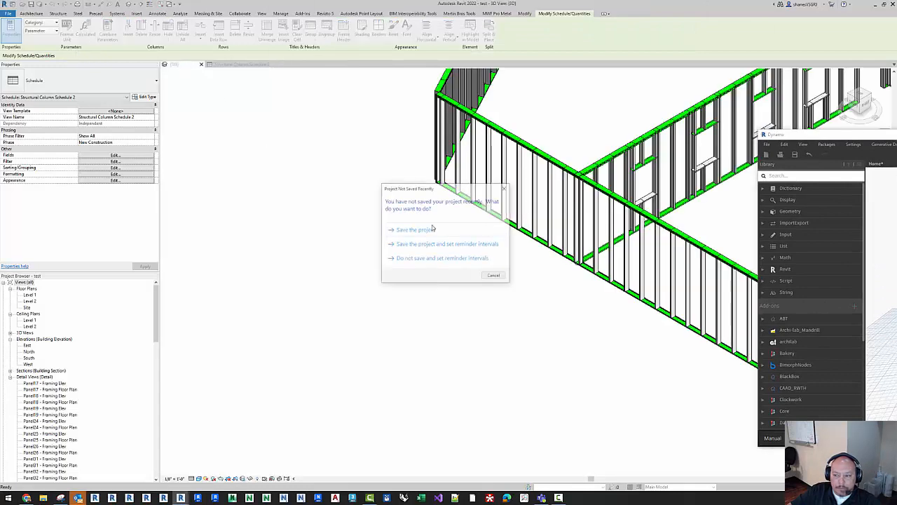
pyautogui.click(494, 276)
pyautogui.click(502, 210)
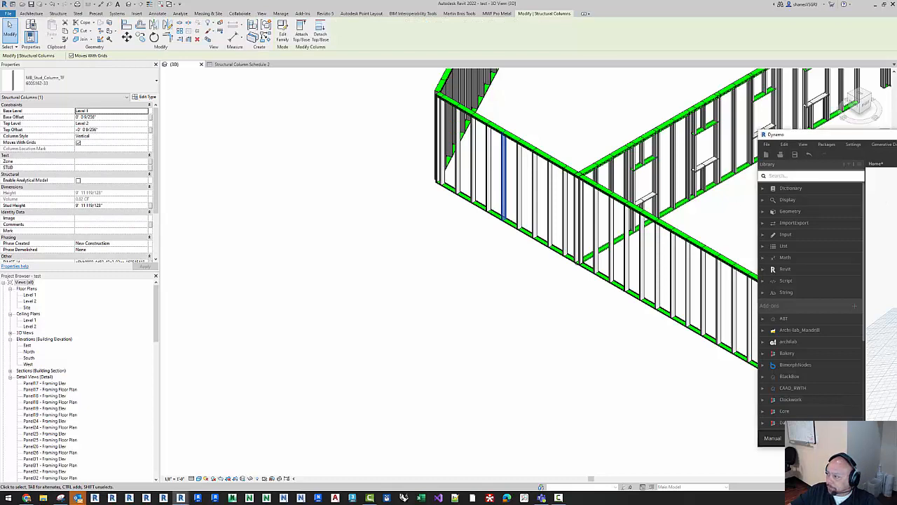
# Move the Dynamo window over the 3D view and shift the "Stud Height" Code Block lower within its group
pyautogui.moveTo(827, 134); pyautogui.dragTo(530, 136)
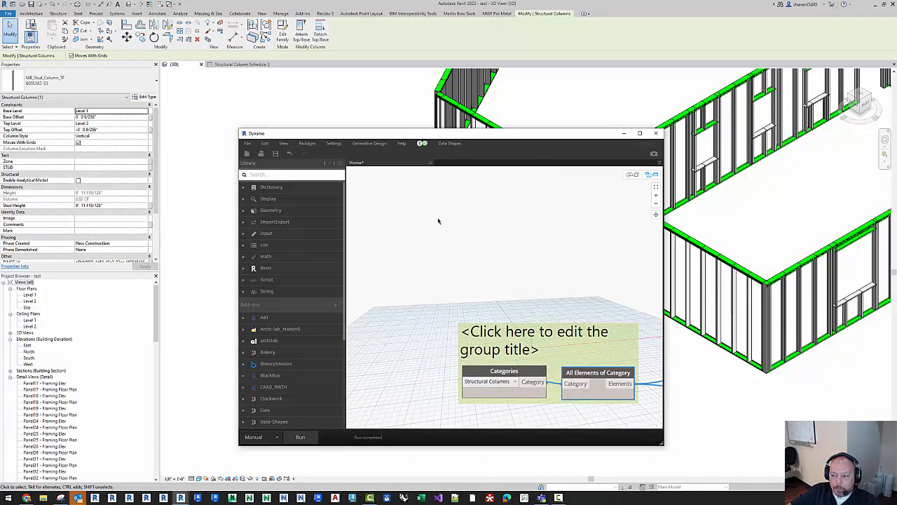
pyautogui.scroll(-4, 501, 233)
pyautogui.moveTo(579, 251); pyautogui.dragTo(365, 206, button='middle')
pyautogui.scroll(3, 462, 273)
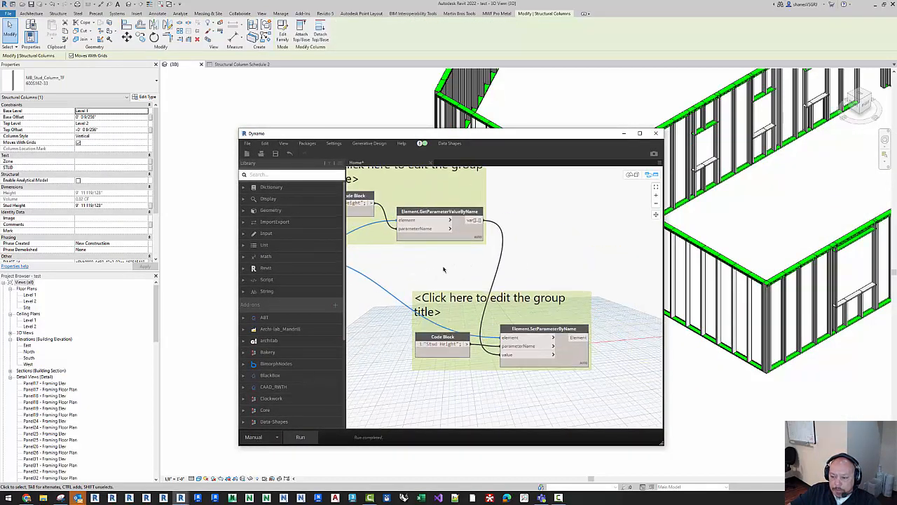
pyautogui.moveTo(443, 269); pyautogui.dragTo(485, 261, button='middle')
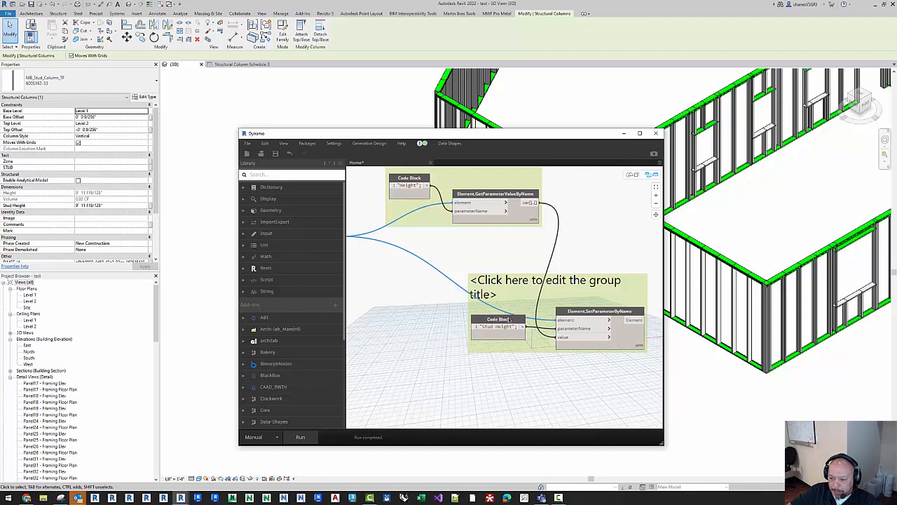
pyautogui.moveTo(510, 320); pyautogui.dragTo(511, 344)
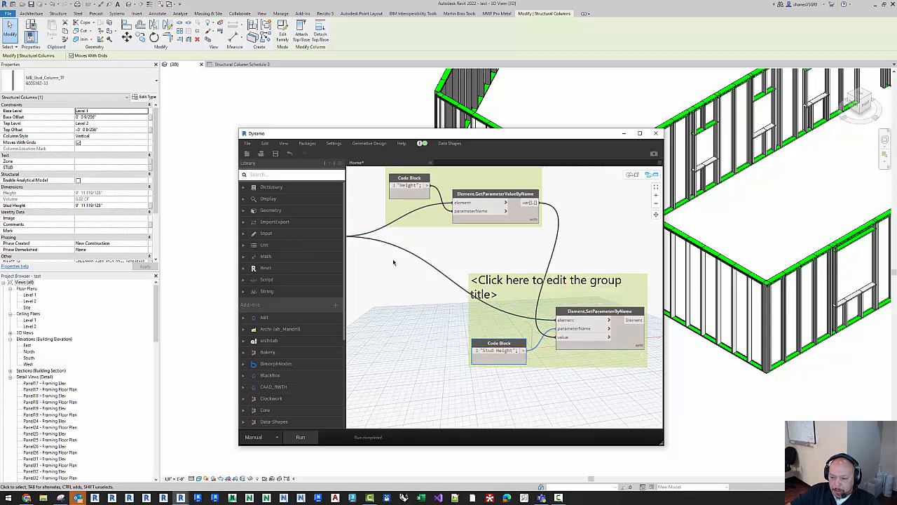
# Examine the list of values output by the Element.GetParameterValueByName node in its preview
pyautogui.moveTo(389, 270); pyautogui.dragTo(515, 276, button='middle')
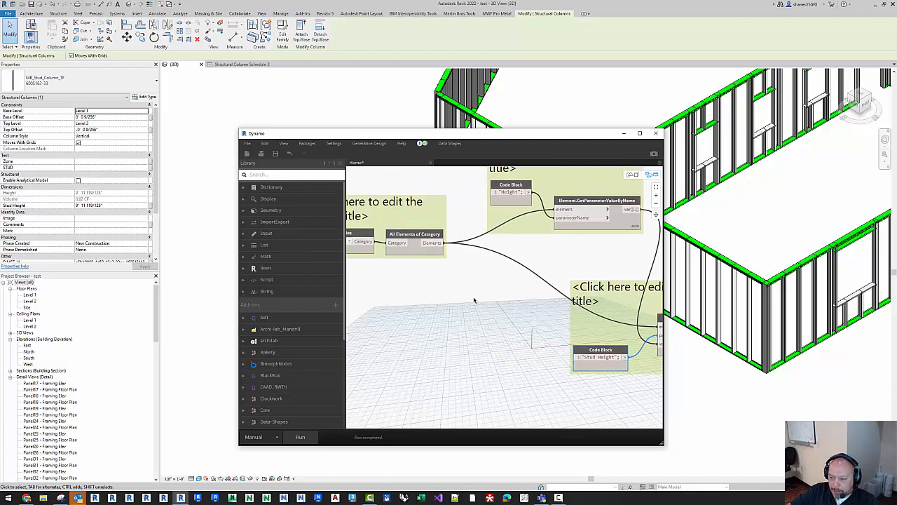
pyautogui.moveTo(451, 265); pyautogui.dragTo(407, 235, button='middle')
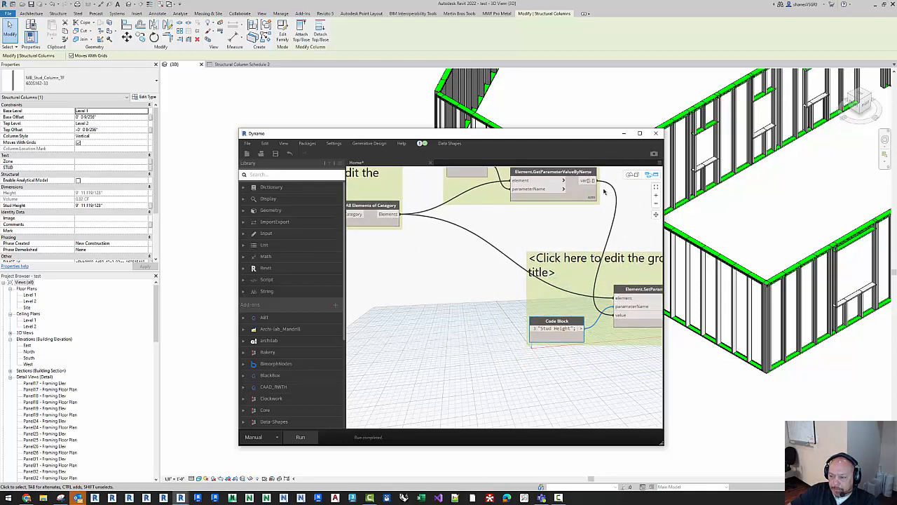
pyautogui.moveTo(585, 206)
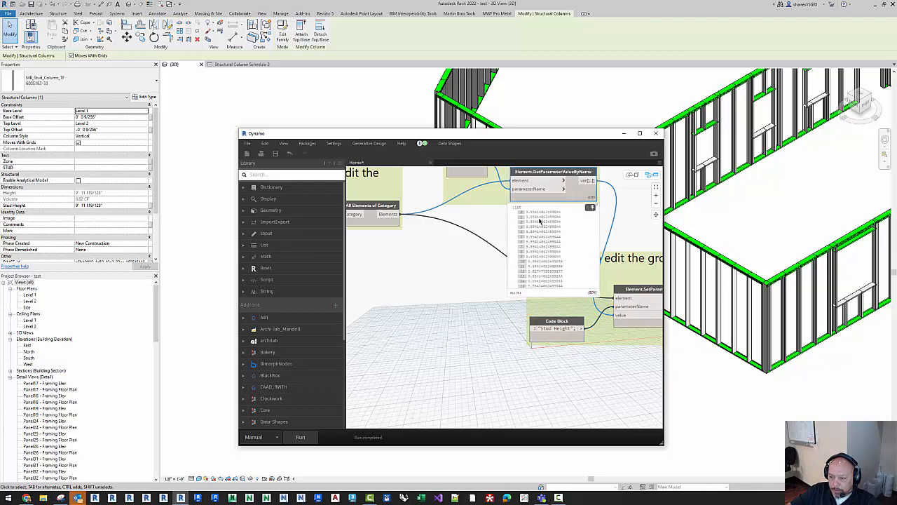
pyautogui.scroll(-5, 544, 254)
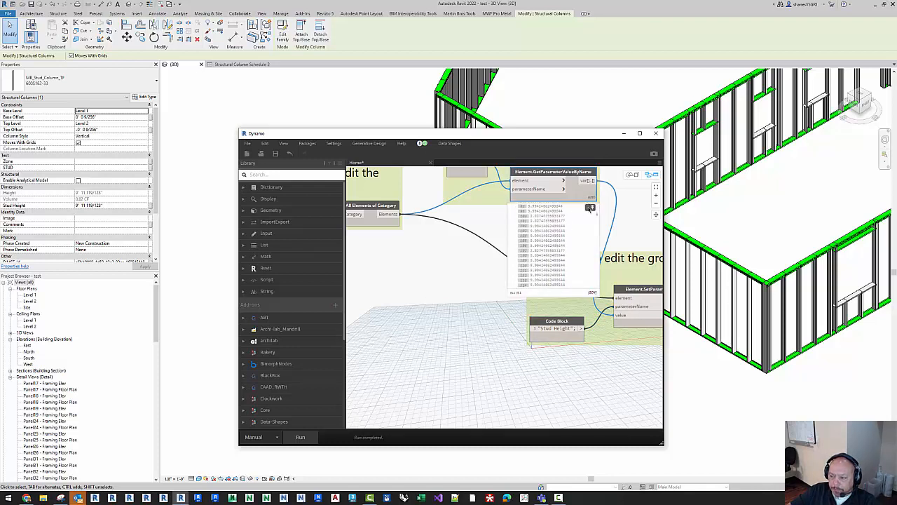
# Move the group holding the "Height" Code Block and Element.GetParameterValueByName closer to the Element.SetParameterByName group
pyautogui.scroll(-6, 491, 235)
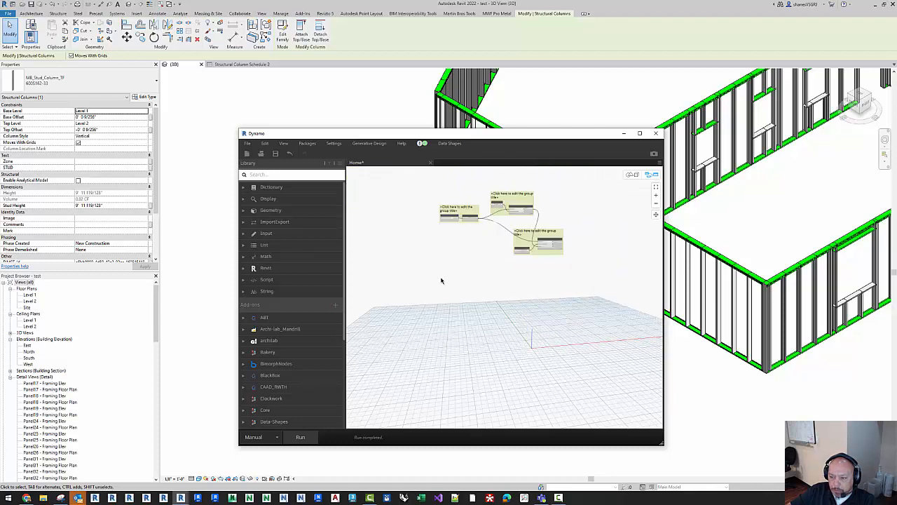
pyautogui.scroll(5, 448, 277)
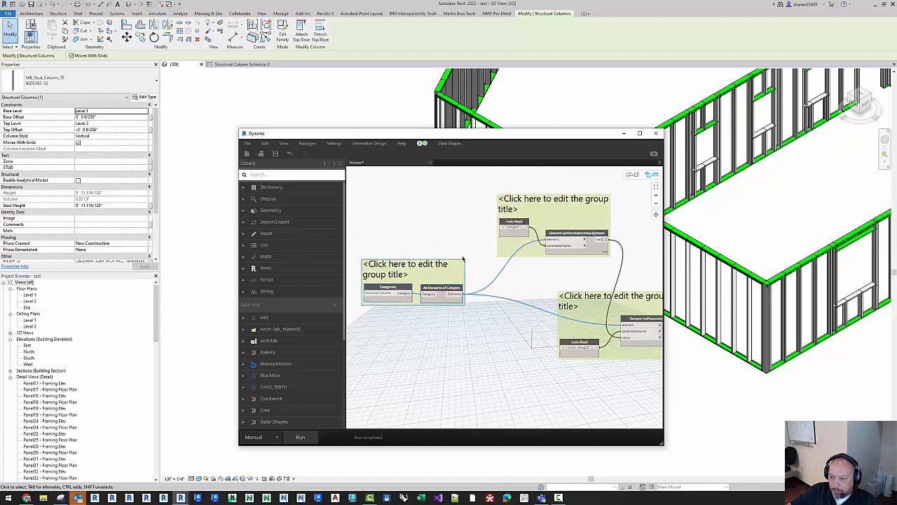
pyautogui.moveTo(583, 207); pyautogui.dragTo(616, 225)
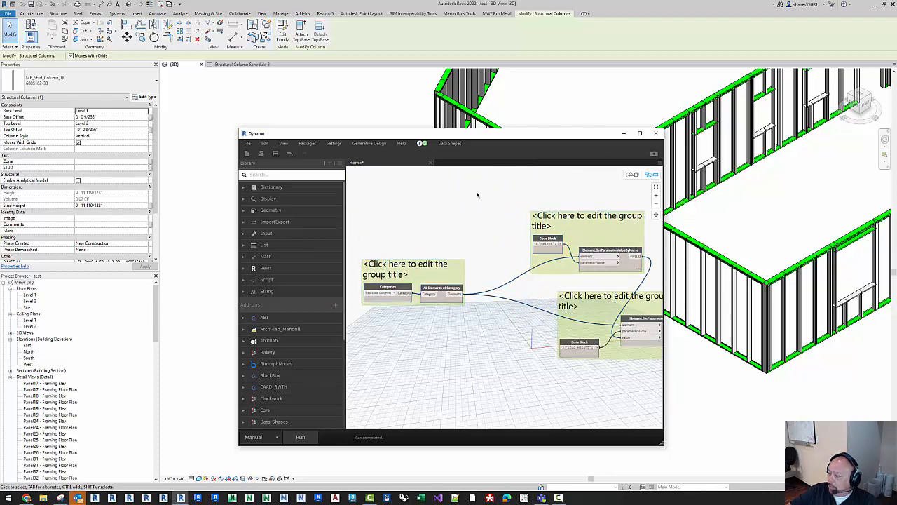